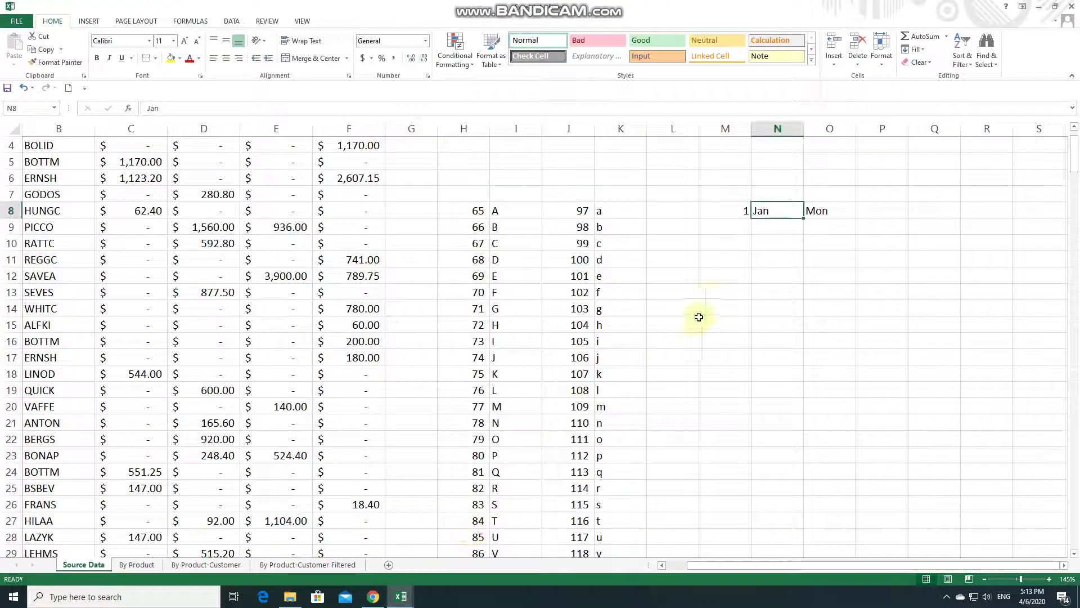
# Fill a number series from the 1 in M8 down to M22, using the Fill Series option
pyautogui.click(707, 292)
pyautogui.click(741, 208)
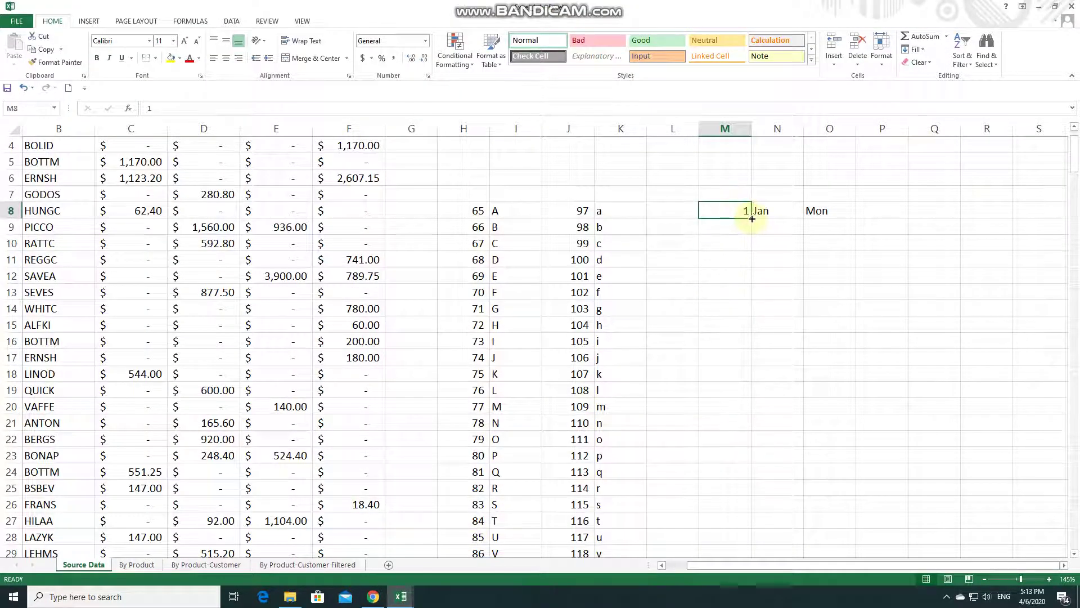
pyautogui.moveTo(751, 217); pyautogui.dragTo(728, 449)
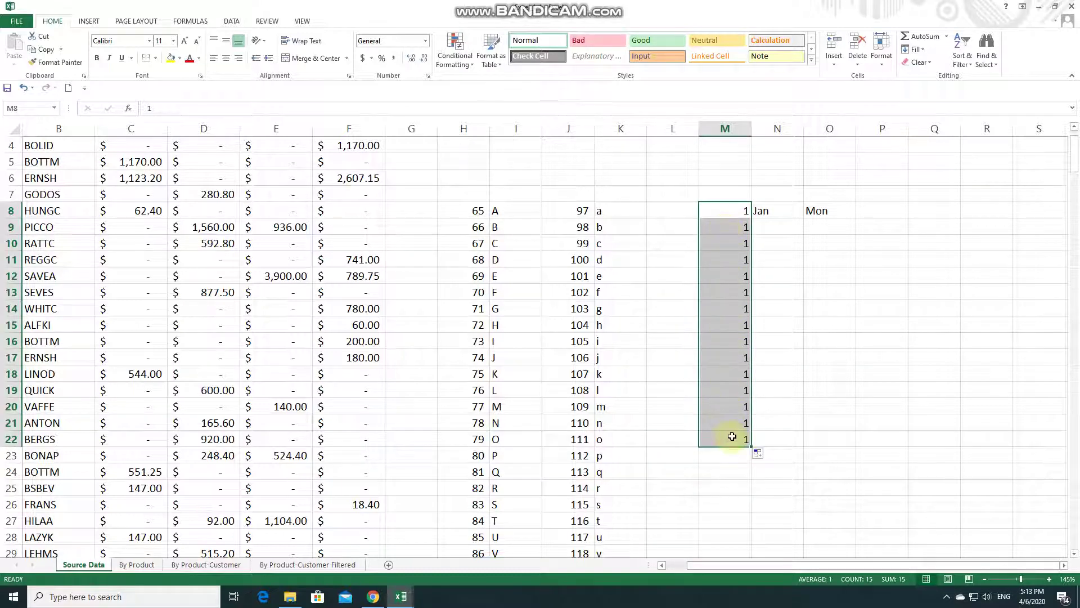
pyautogui.click(759, 453)
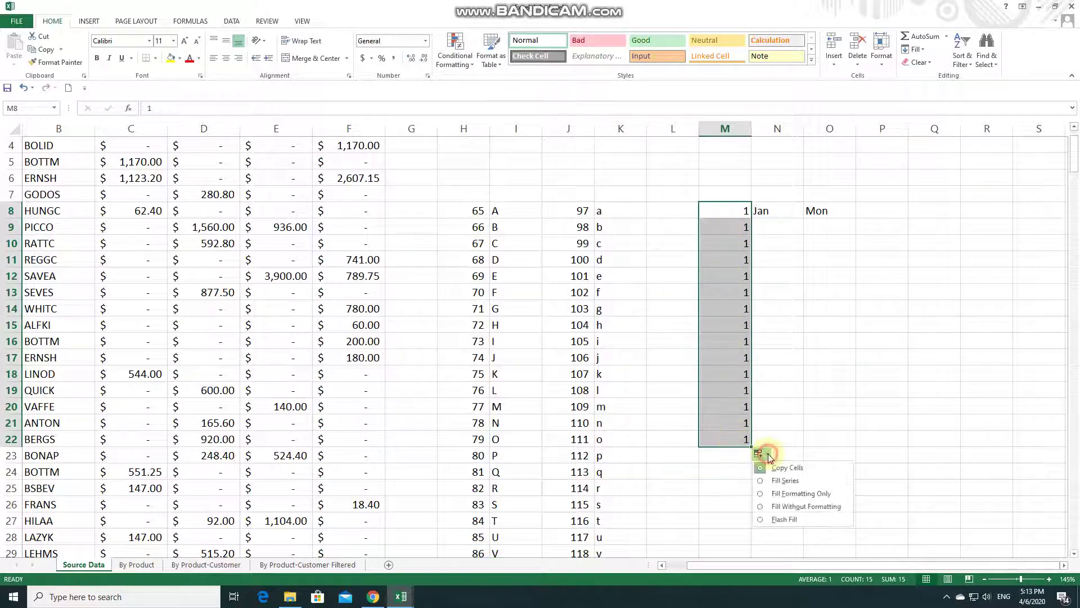
pyautogui.click(785, 484)
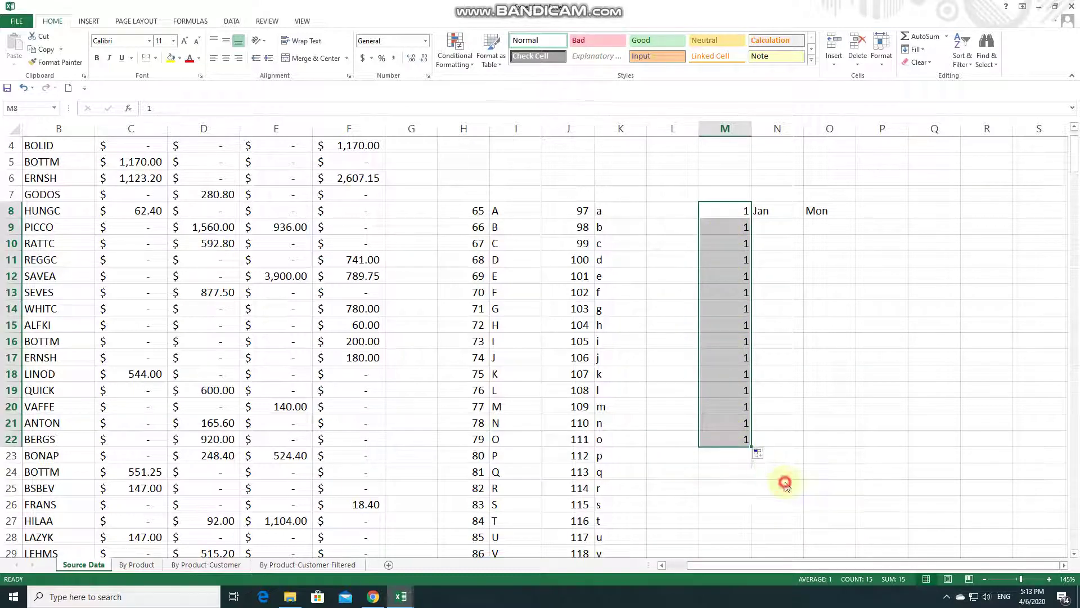
# Extend Jan in N8 and Mon in O8 as month and weekday series down to row 22
pyautogui.click(780, 210)
pyautogui.click(825, 211)
pyautogui.click(795, 210)
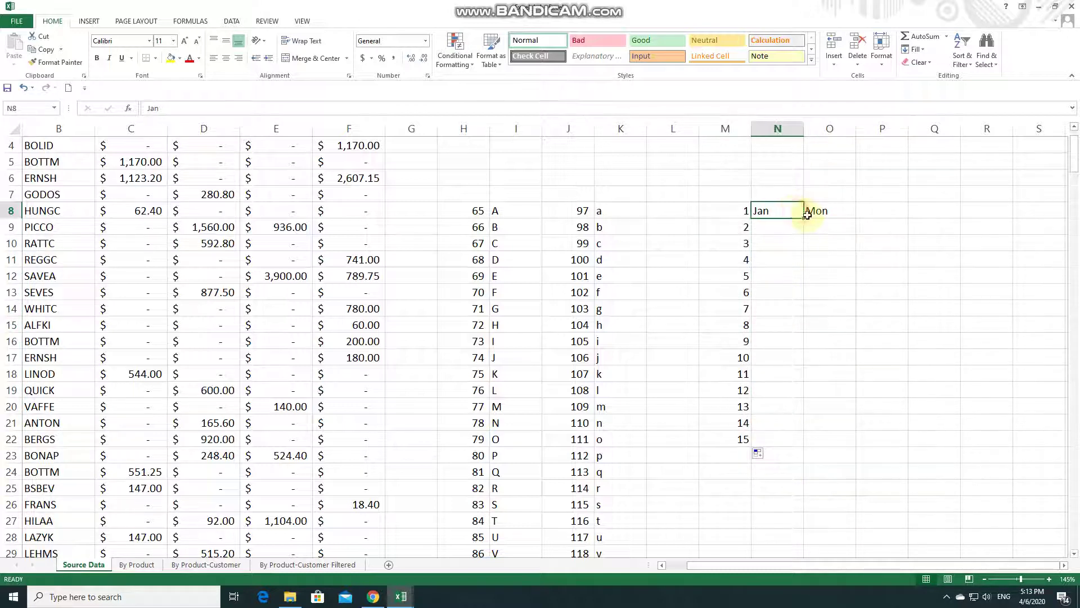
pyautogui.moveTo(804, 218); pyautogui.dragTo(788, 446)
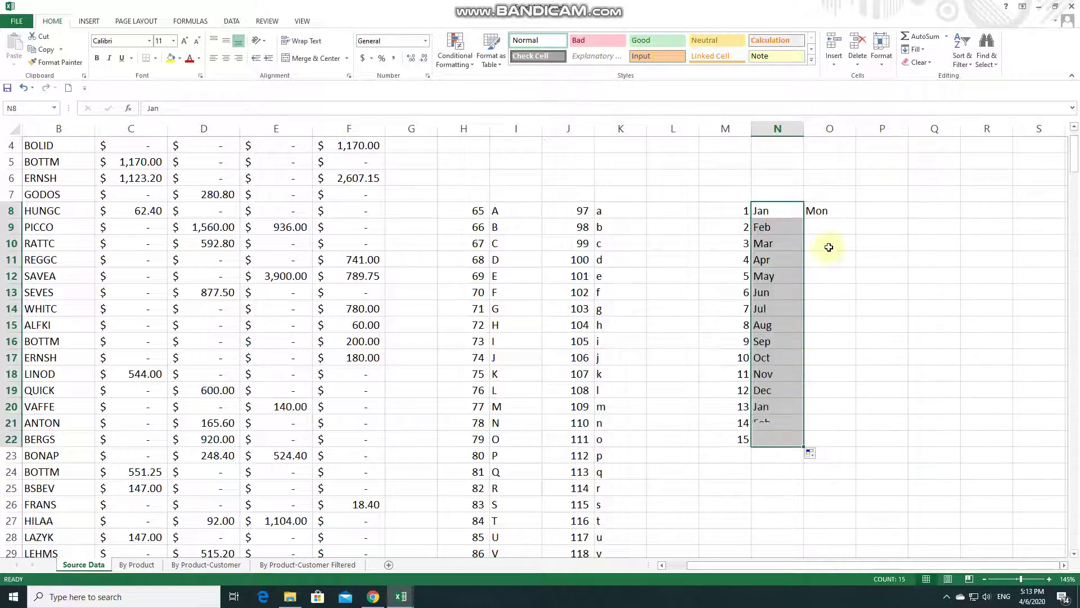
pyautogui.click(838, 212)
pyautogui.moveTo(854, 218); pyautogui.dragTo(833, 439)
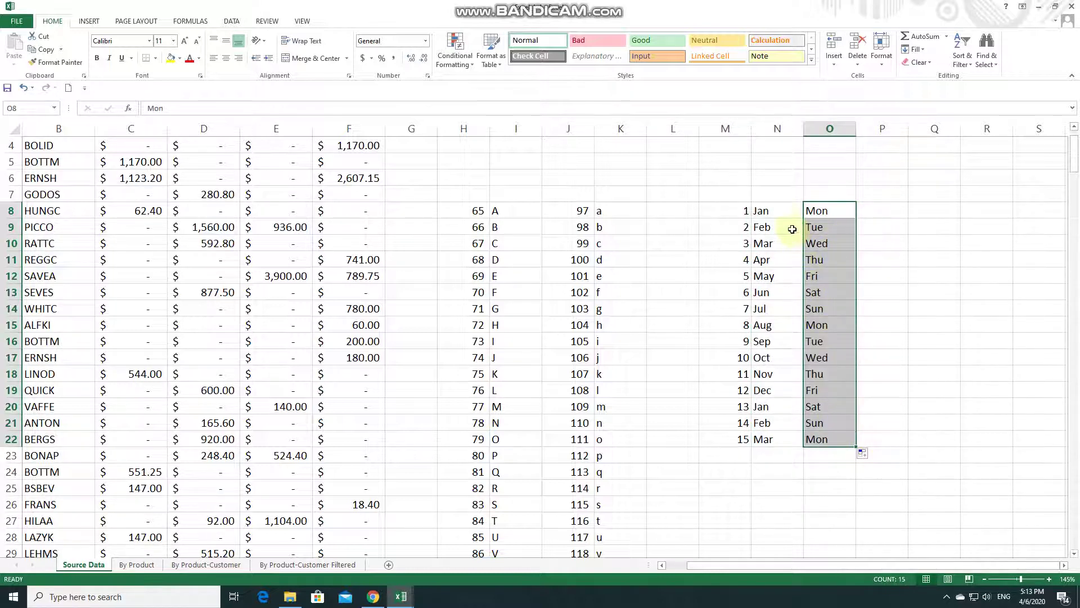
# Copy Jan from N8 unchanged down to N22, replacing the month series
pyautogui.click(784, 210)
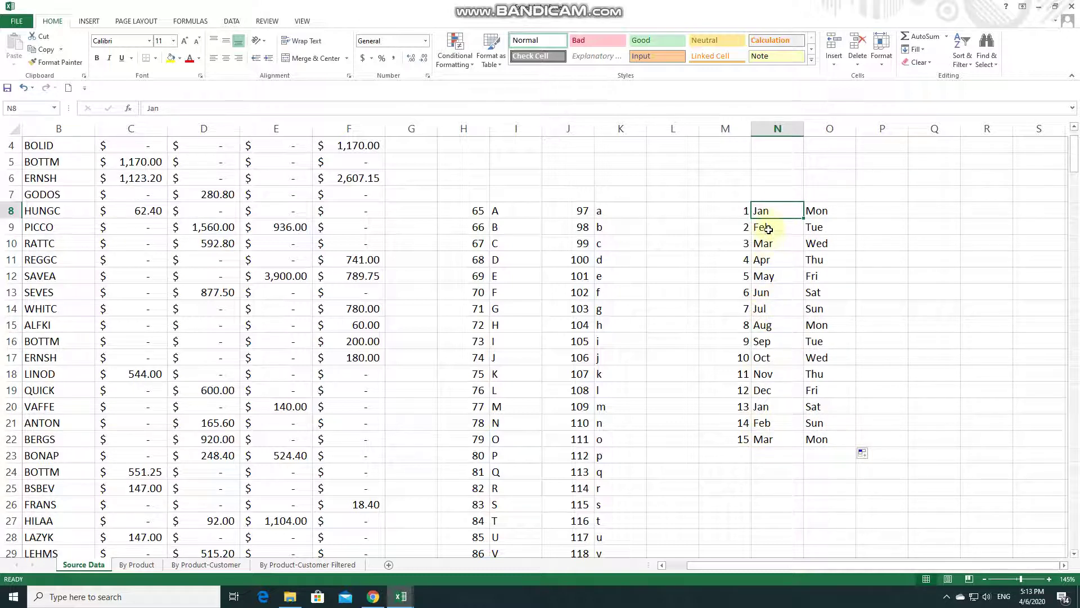
pyautogui.moveTo(769, 229); pyautogui.dragTo(768, 406)
pyautogui.click(785, 210)
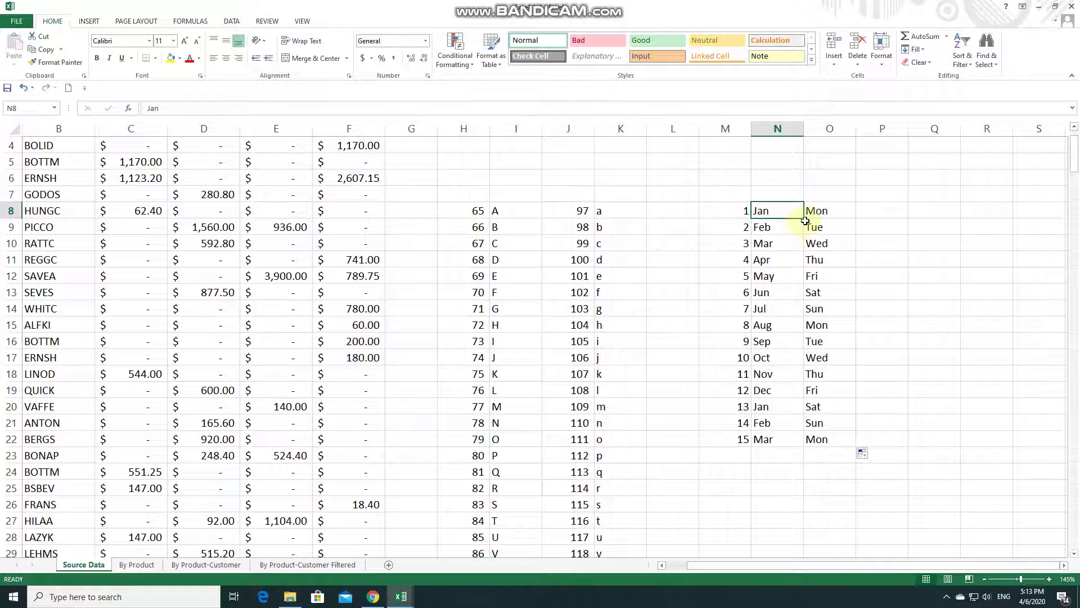
pyautogui.moveTo(805, 217); pyautogui.dragTo(792, 444)
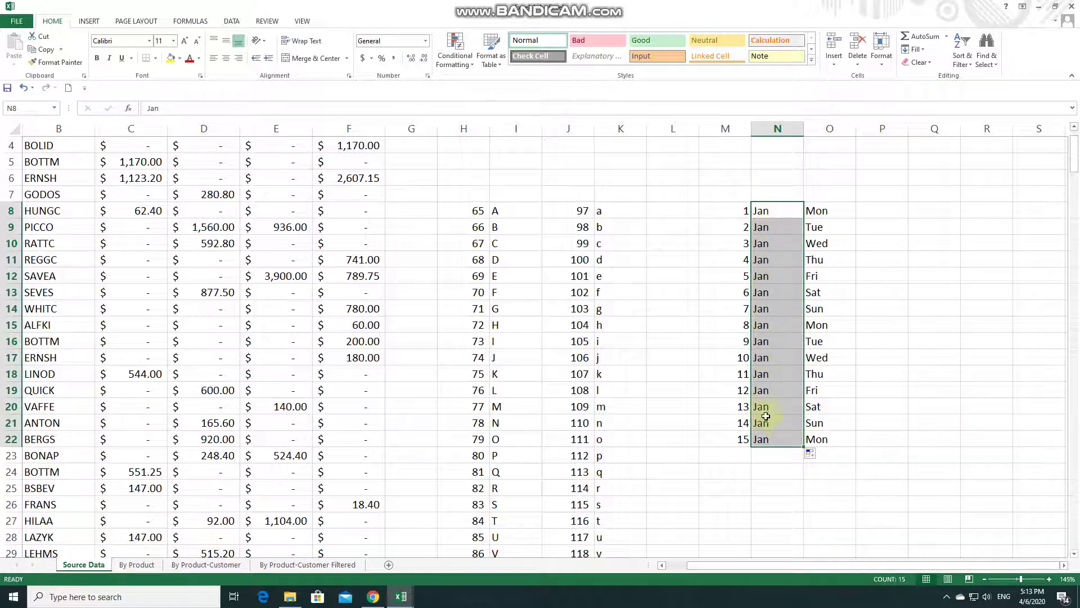
# Fill Mon from O8 down to O22 as identical copies, using the Copy Cells option
pyautogui.click(832, 210)
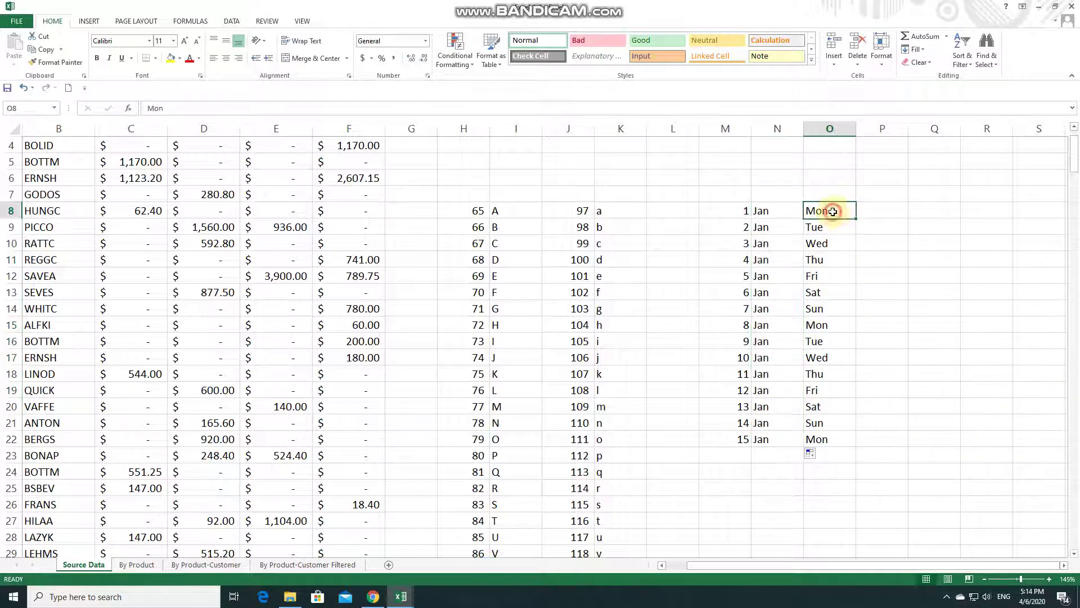
pyautogui.moveTo(857, 219); pyautogui.dragTo(836, 439)
pyautogui.click(867, 455)
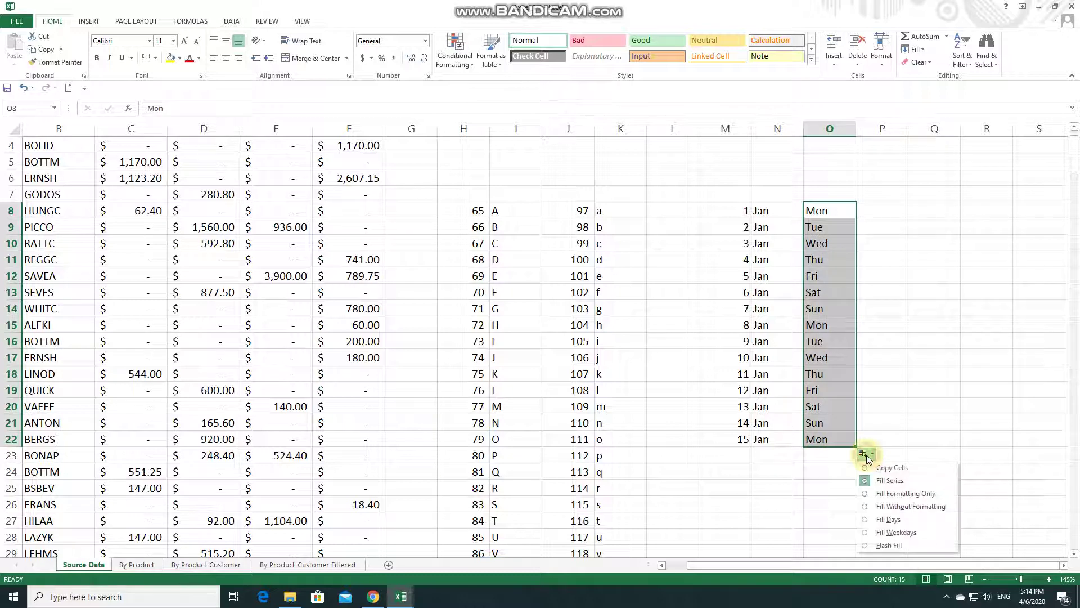
pyautogui.click(885, 468)
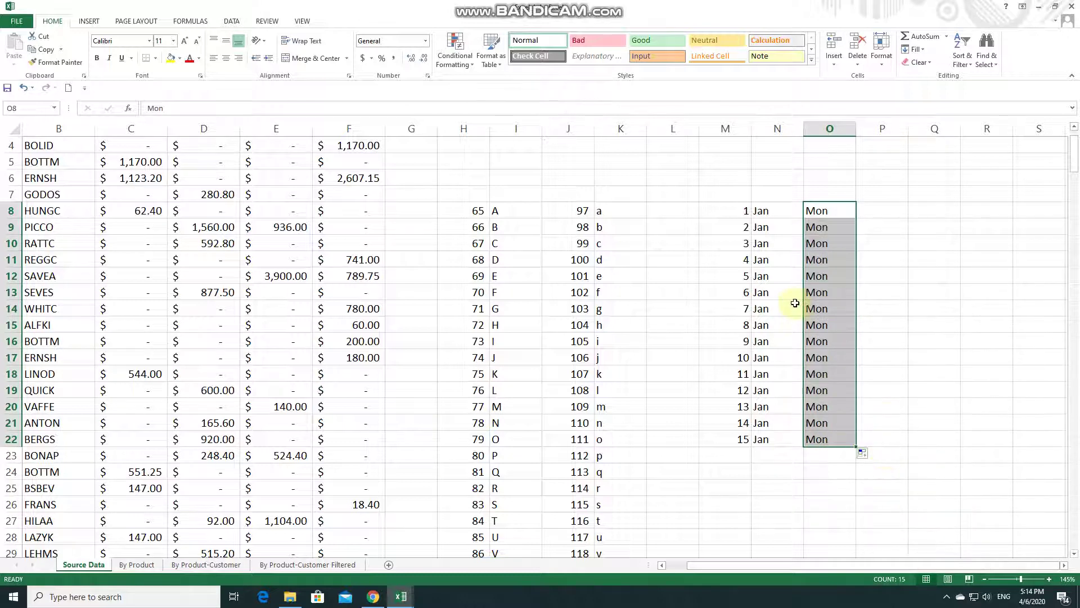
pyautogui.click(817, 293)
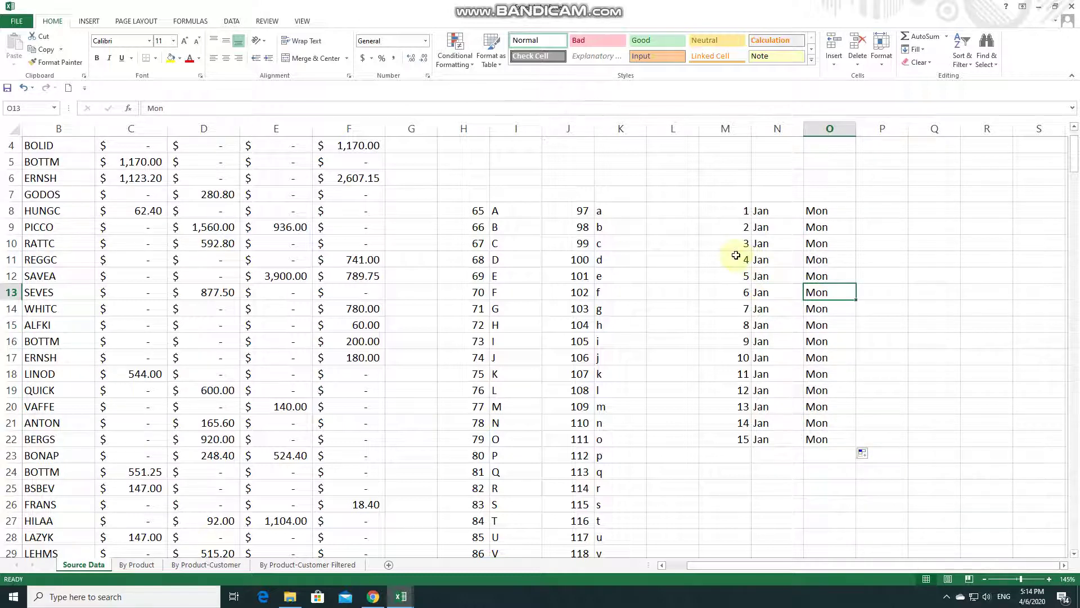
# Clear the capital letters below A in column I, from I9 through I33
pyautogui.scroll(-1, 736, 255)
pyautogui.click(515, 180)
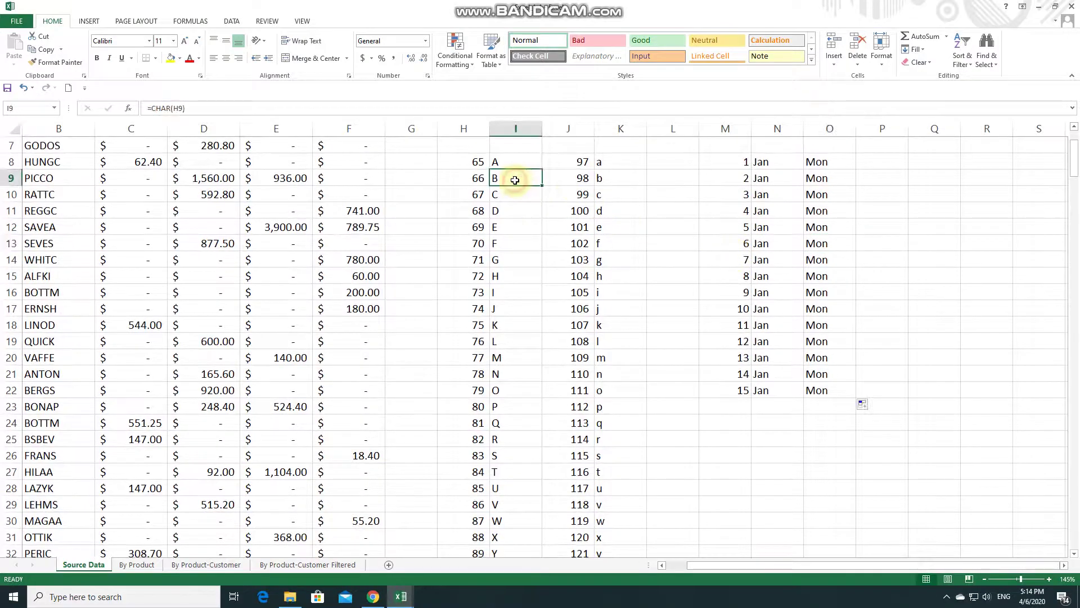
pyautogui.hotkey('ctrl', 'shift', 'Down')
pyautogui.press('Delete')
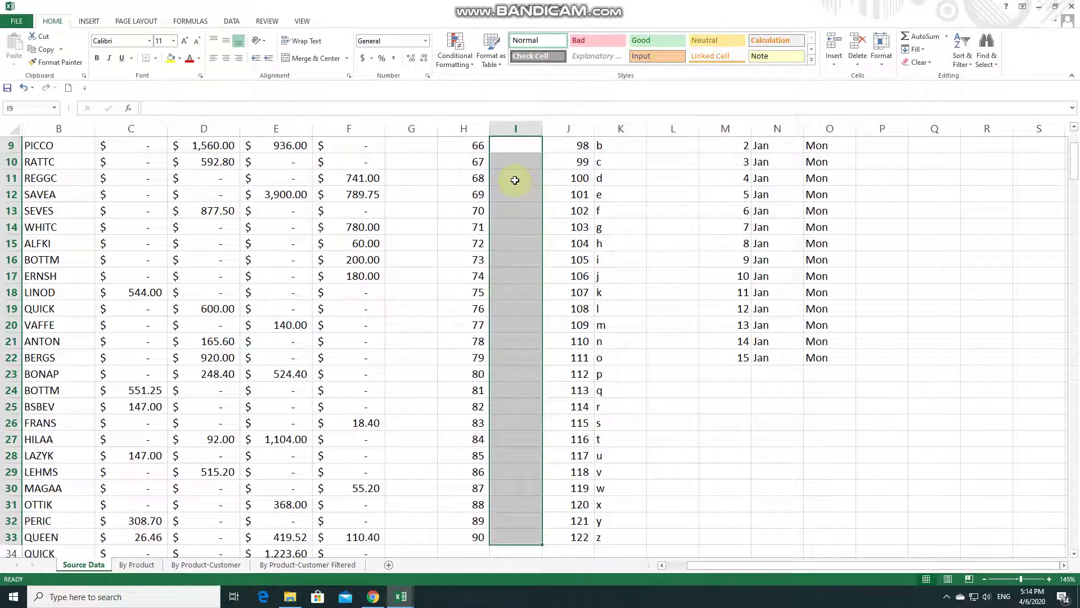
pyautogui.scroll(2, 515, 180)
# Clear the lowercase letters below a in column K, from K9 to the end of the list
pyautogui.click(475, 227)
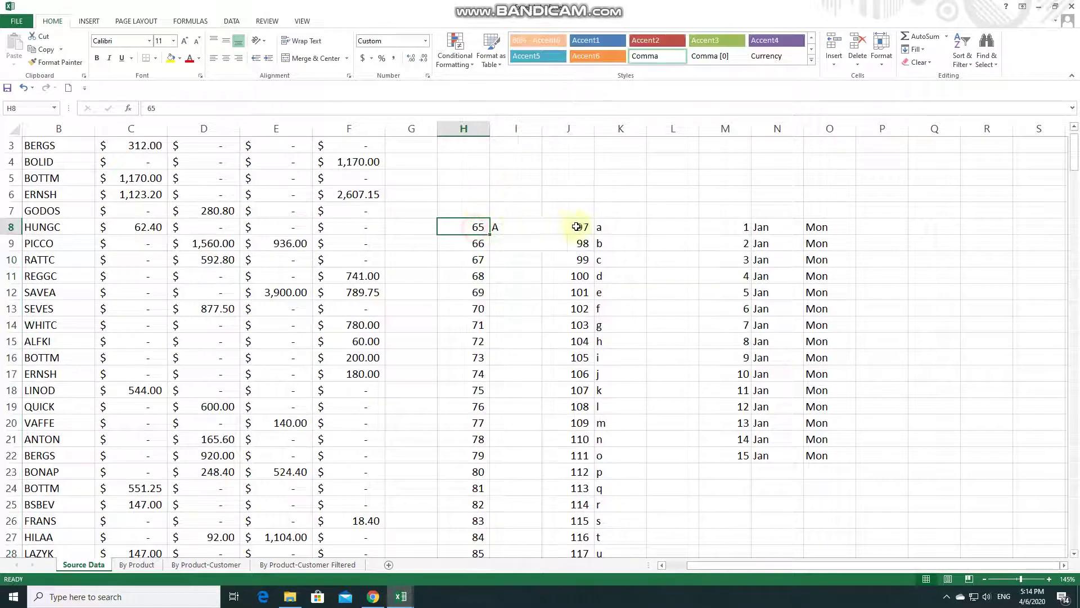
pyautogui.click(608, 228)
pyautogui.click(609, 241)
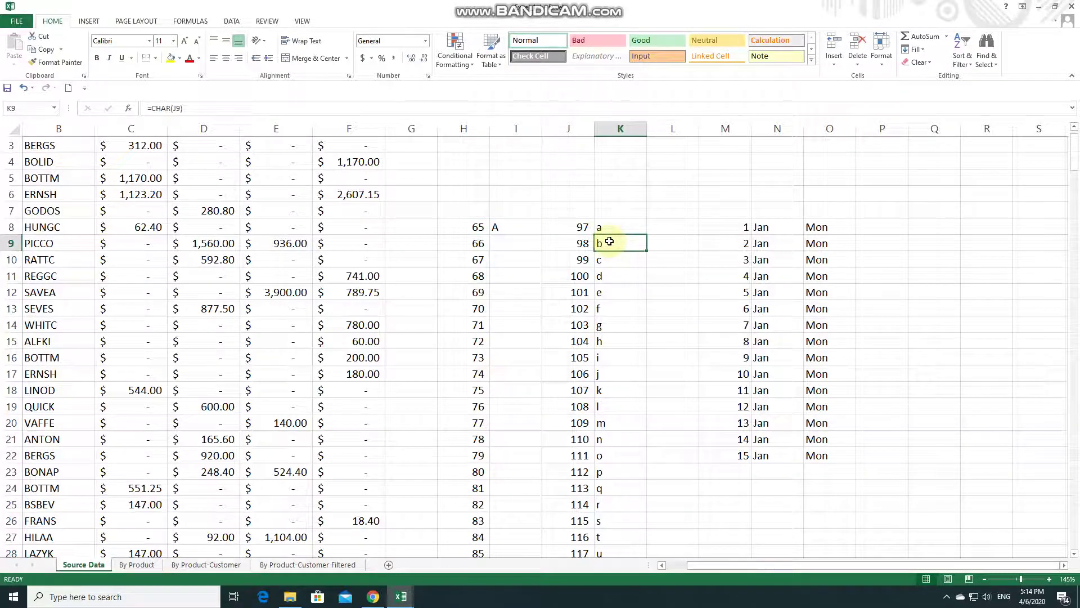
pyautogui.hotkey('ctrl', 'shift', 'Down')
pyautogui.press('Delete')
pyautogui.scroll(2, 592, 238)
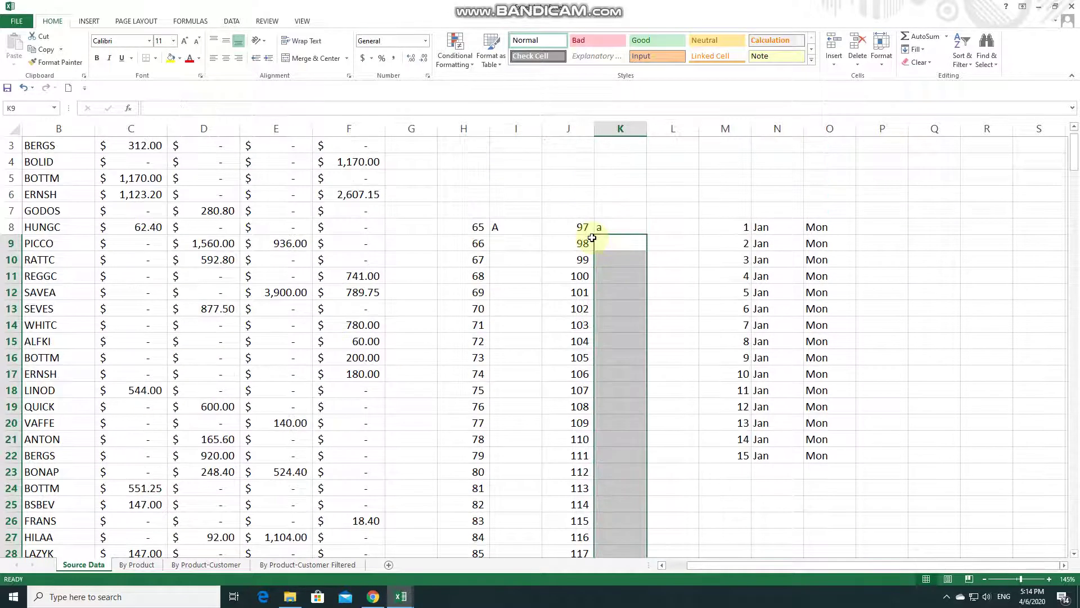
# Try filling the CHAR formula from I8 down to I17, undo the fill and inspect the formula in I8
pyautogui.click(517, 228)
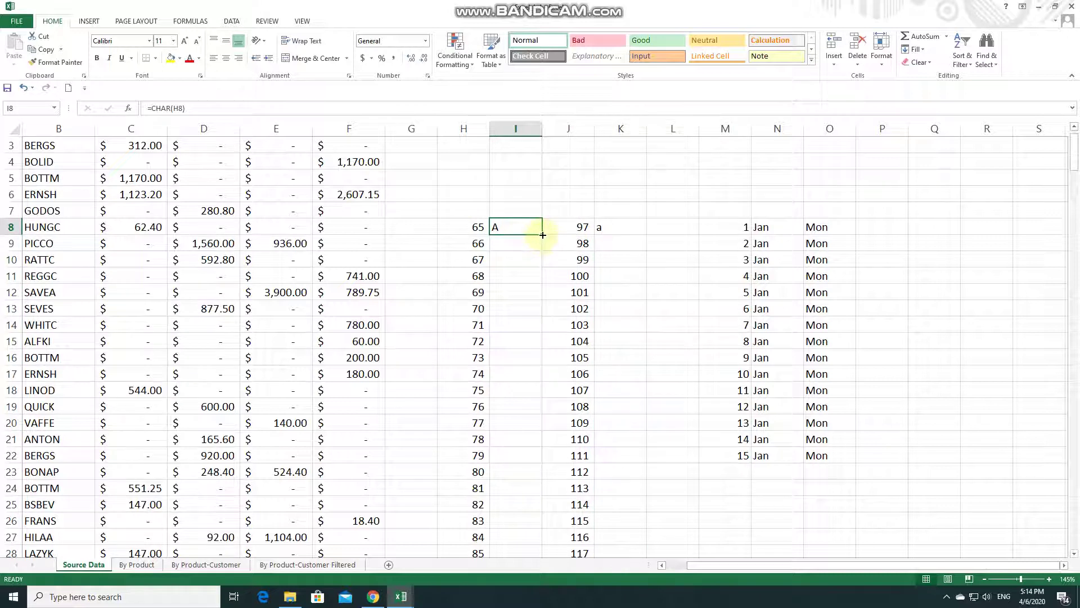
pyautogui.moveTo(541, 235); pyautogui.dragTo(538, 383)
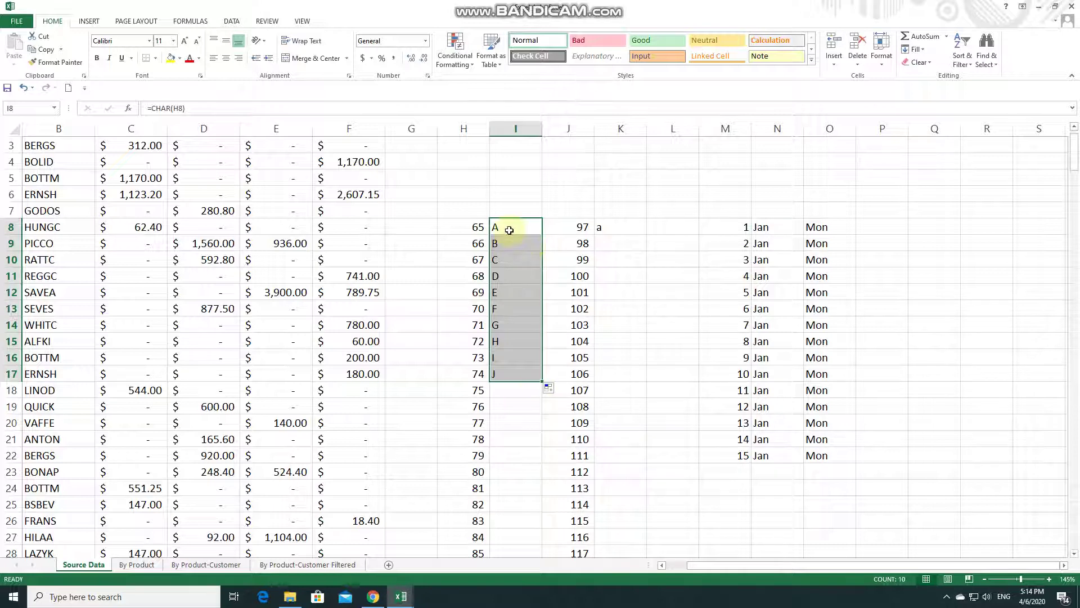
pyautogui.hotkey('ctrl', 'z')
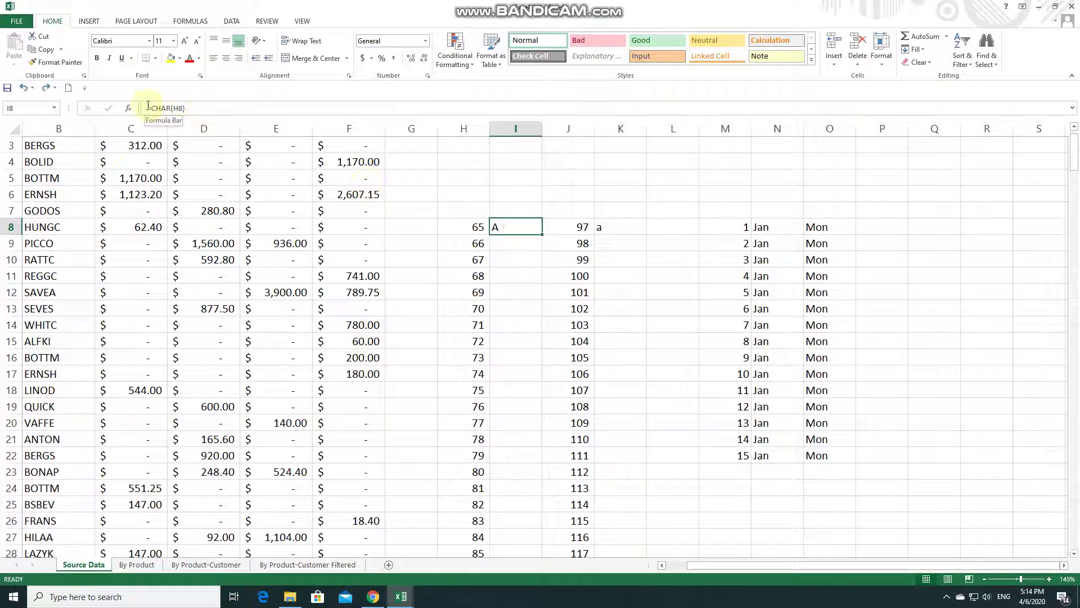
pyautogui.moveTo(148, 108); pyautogui.dragTo(215, 106)
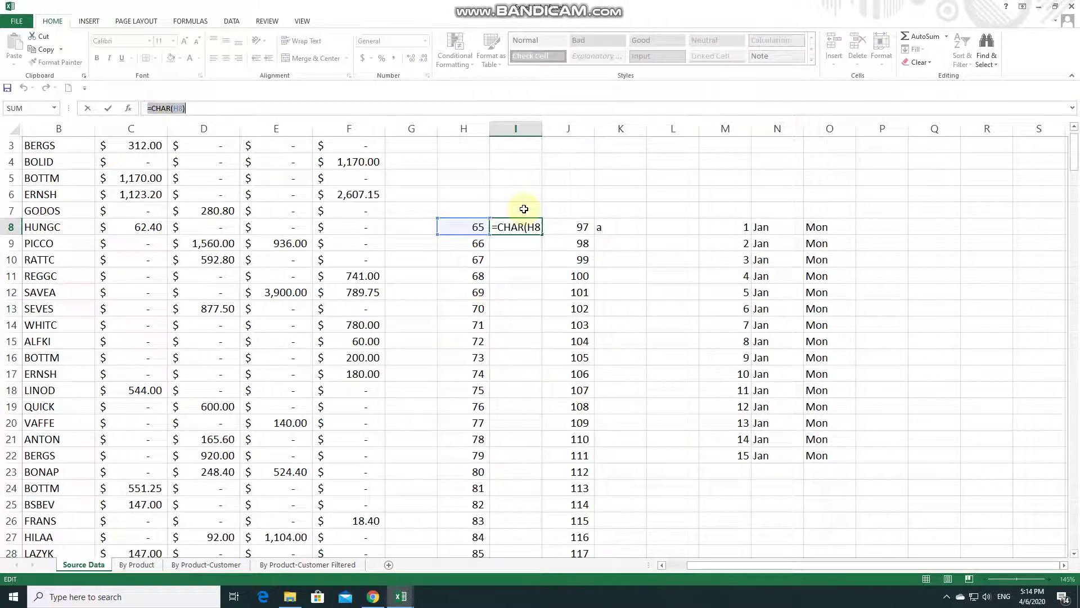
pyautogui.press('Escape')
# Enter a, b and c one below the other in cells L8 to L10
pyautogui.click(685, 225)
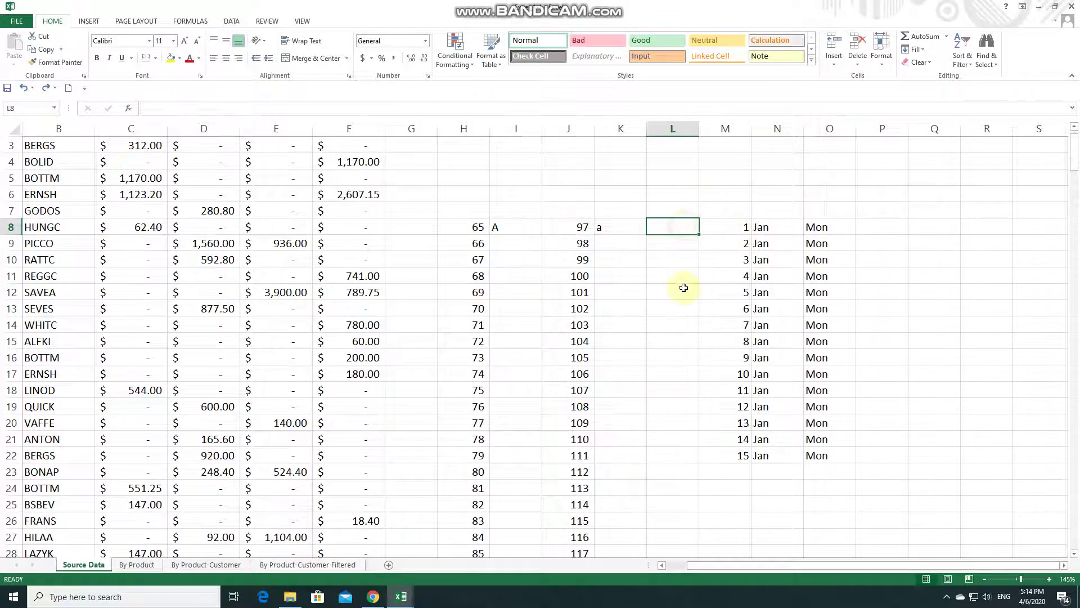
pyautogui.write('a')
pyautogui.press('Return')
pyautogui.write('b')
pyautogui.press('Return')
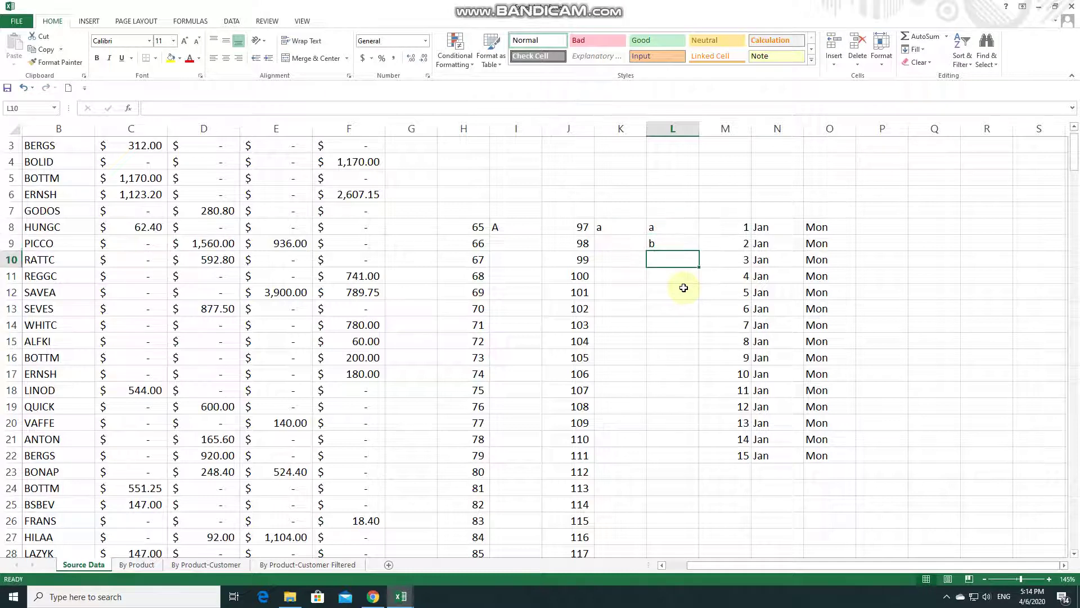
pyautogui.write('c')
# Try extending the typed letters from L8:L10 down to L19, check the fill options, and clear L8:L19
pyautogui.moveTo(692, 231); pyautogui.dragTo(700, 414)
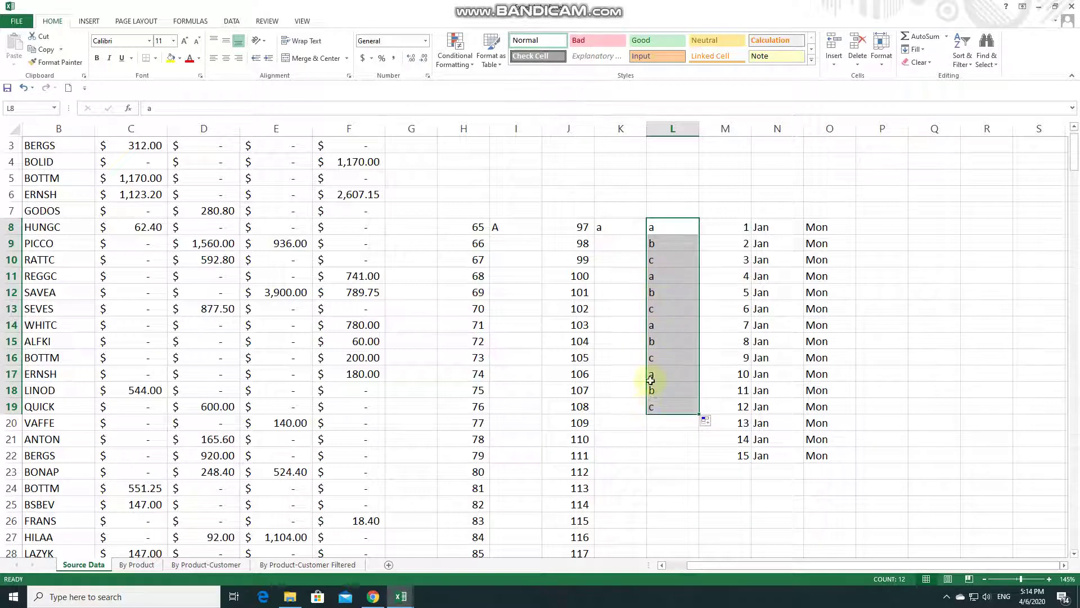
pyautogui.click(708, 422)
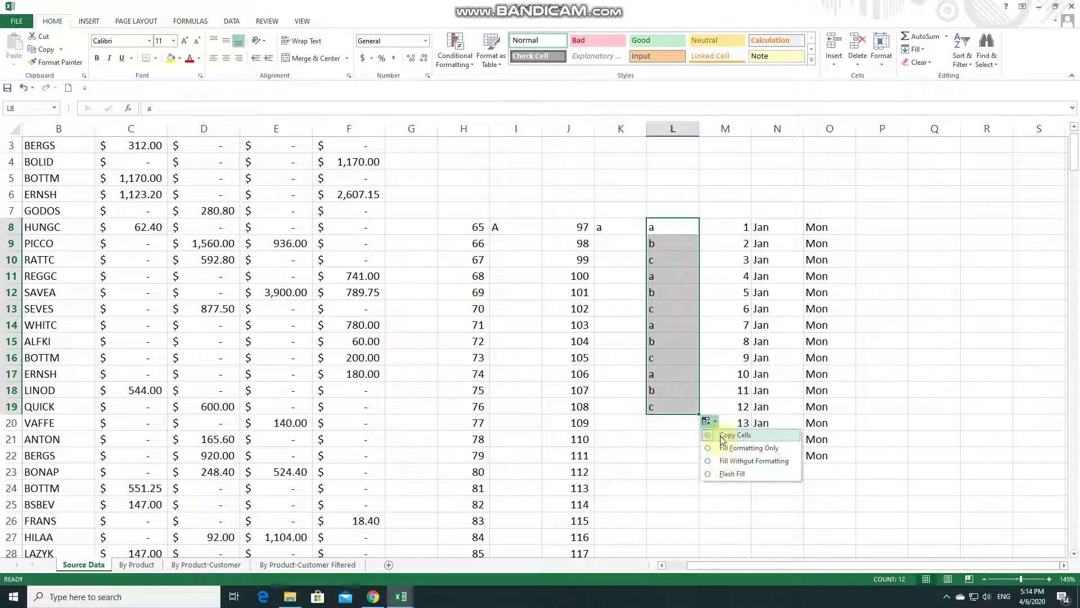
pyautogui.click(703, 360)
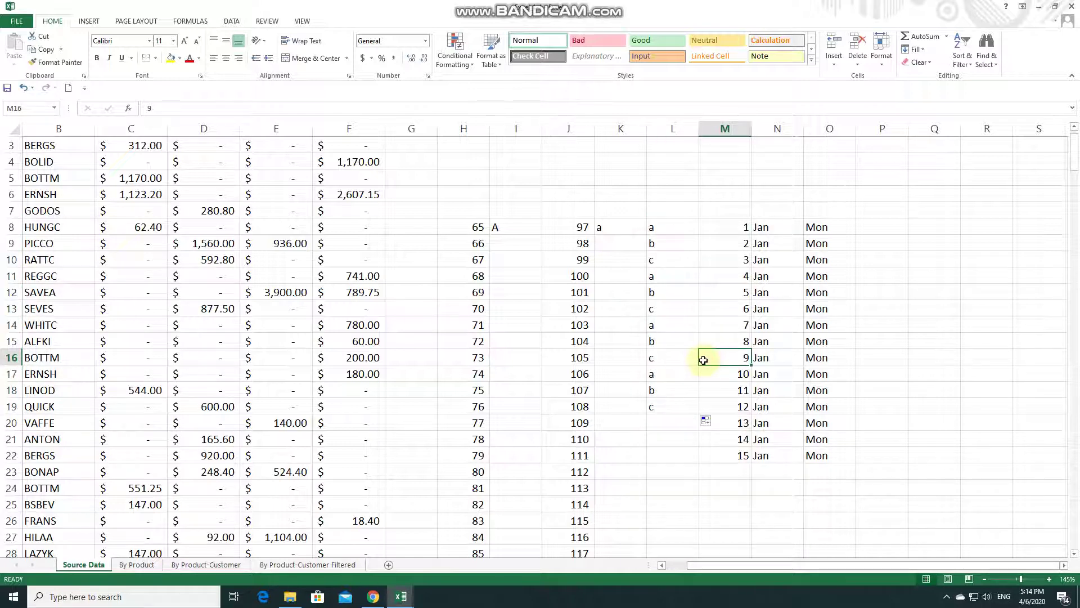
pyautogui.moveTo(663, 228); pyautogui.dragTo(670, 405)
pyautogui.press('Delete')
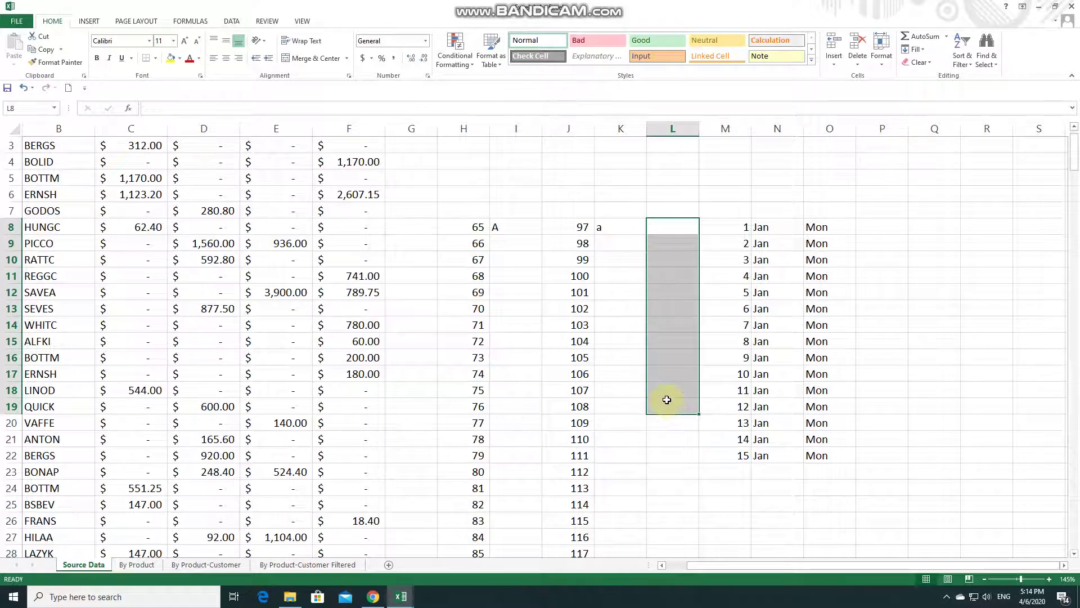
# Examine the CHAR formulas in I8 and K8 and the number cells they refer to
pyautogui.click(509, 224)
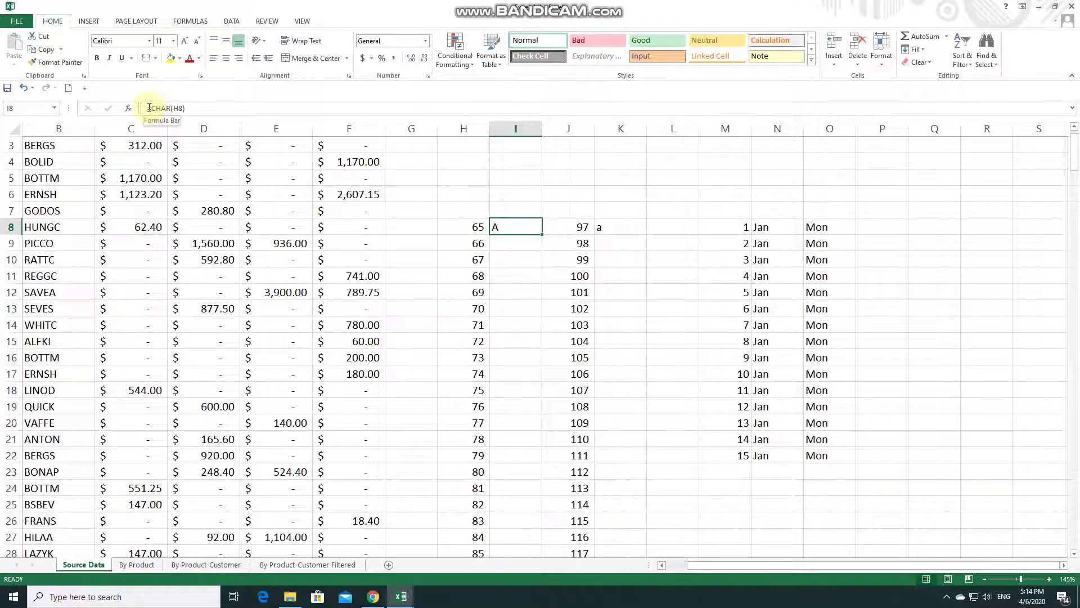
pyautogui.moveTo(148, 107); pyautogui.dragTo(216, 107)
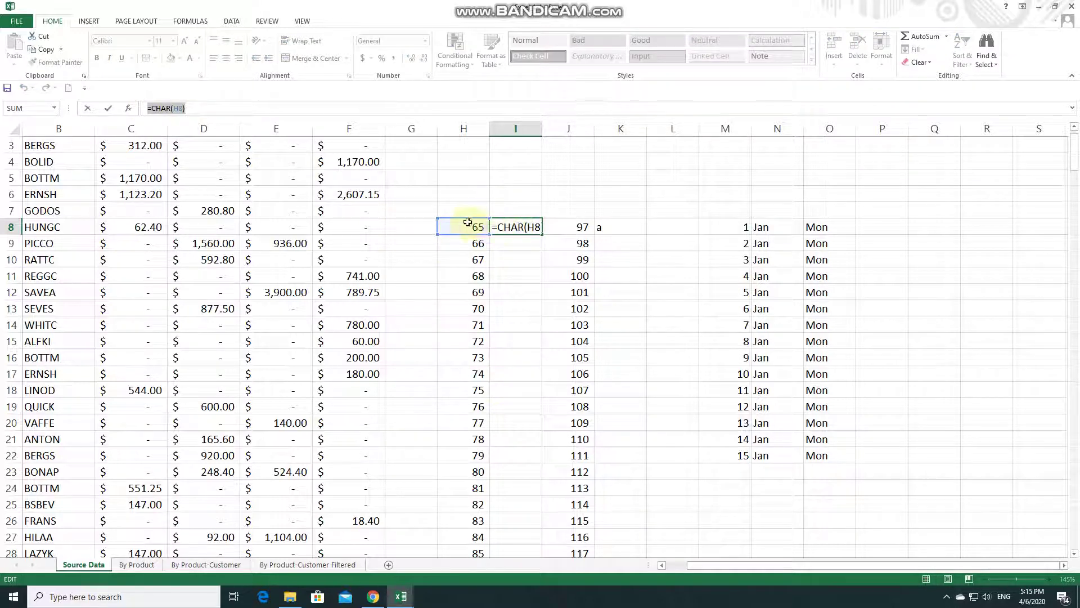
pyautogui.press('Escape')
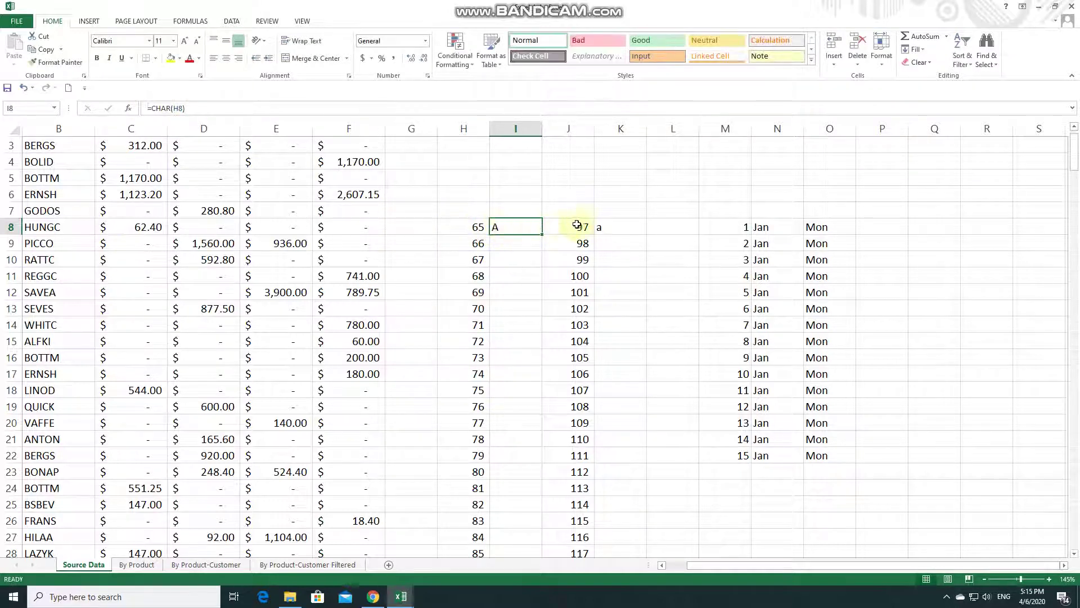
pyautogui.click(612, 225)
pyautogui.press('F2')
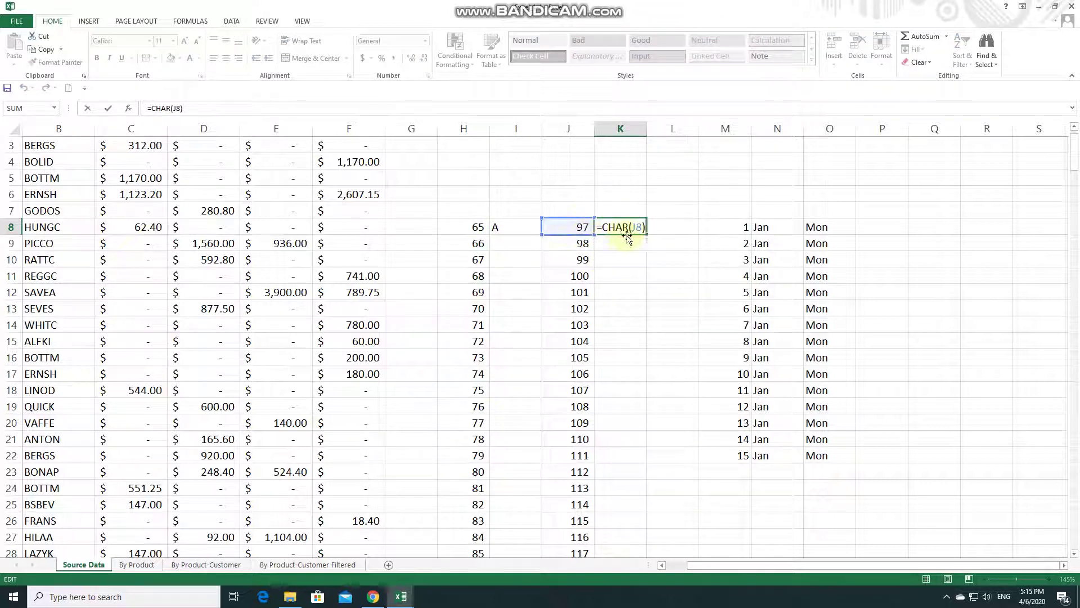
pyautogui.press('Escape')
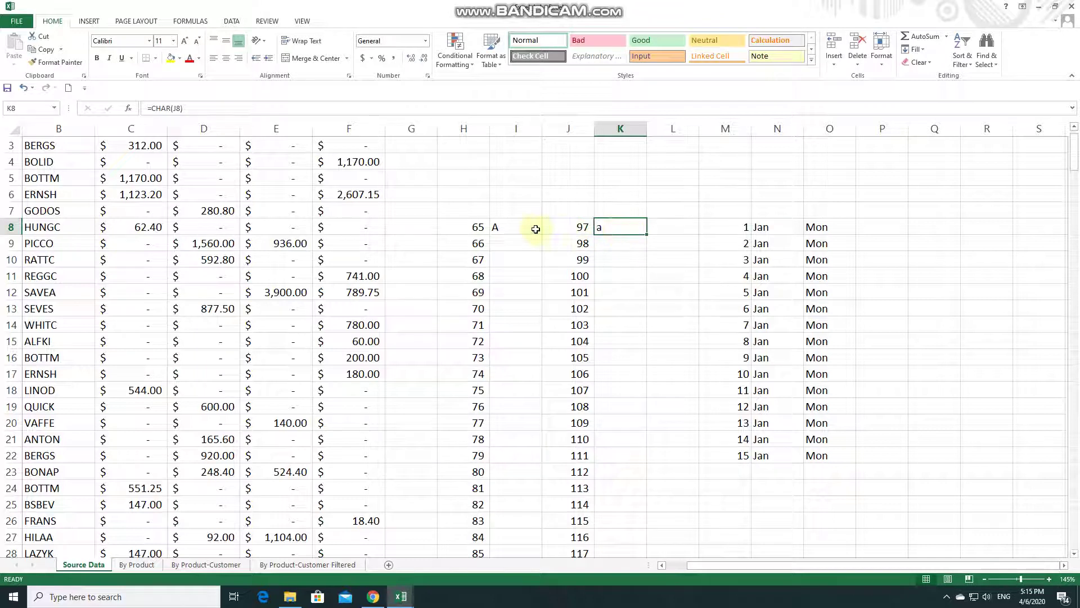
pyautogui.click(525, 229)
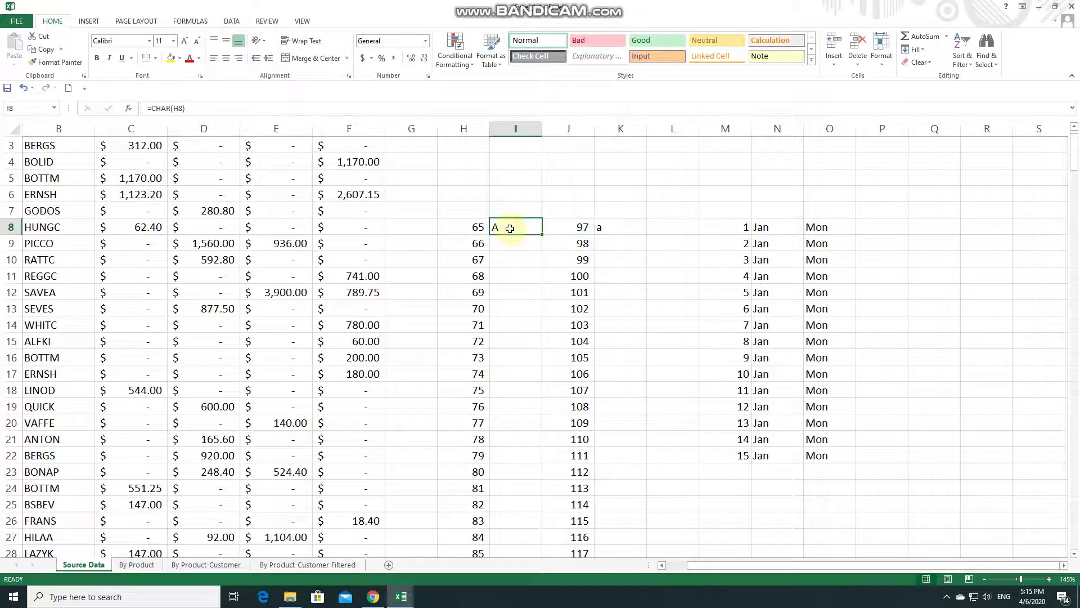
# Fill the CHAR formula in I8 down to I33 and check the last letter against its number in H33
pyautogui.doubleClick(541, 234)
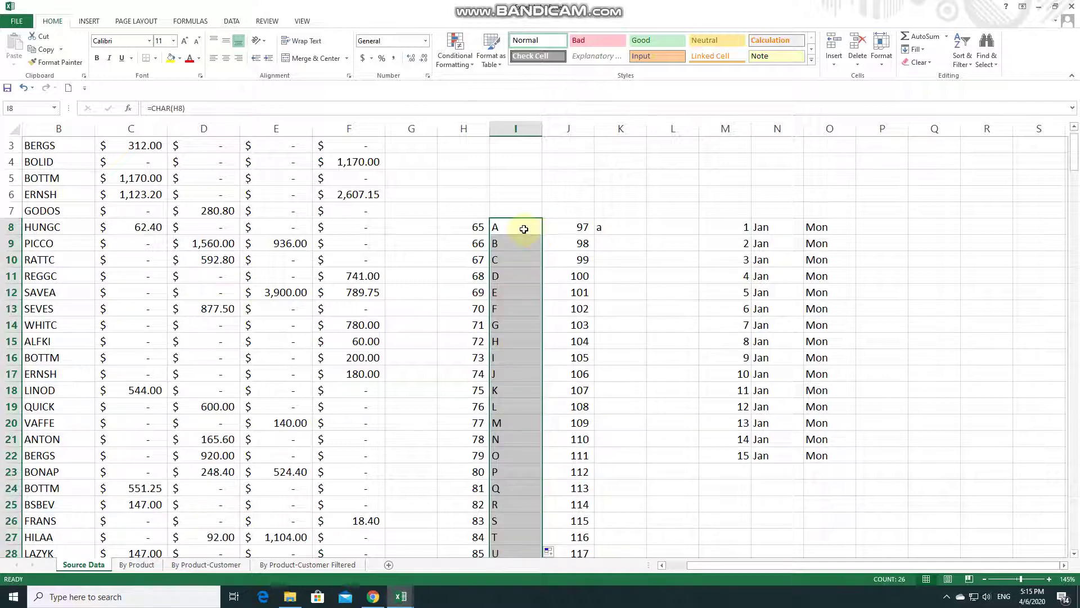
pyautogui.click(524, 229)
pyautogui.hotkey('ctrl', 'Down')
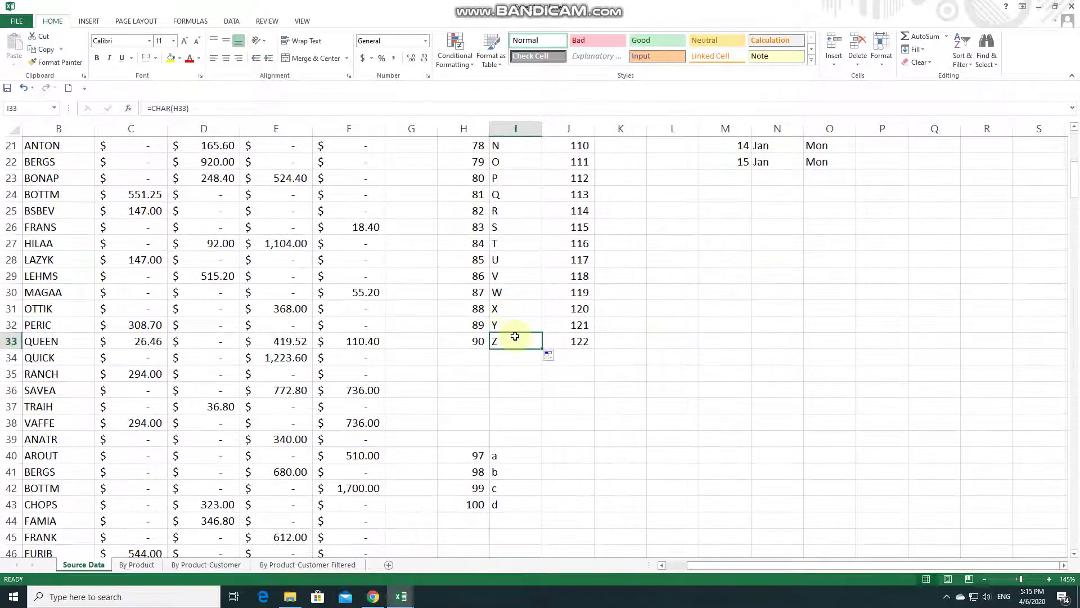
pyautogui.click(472, 342)
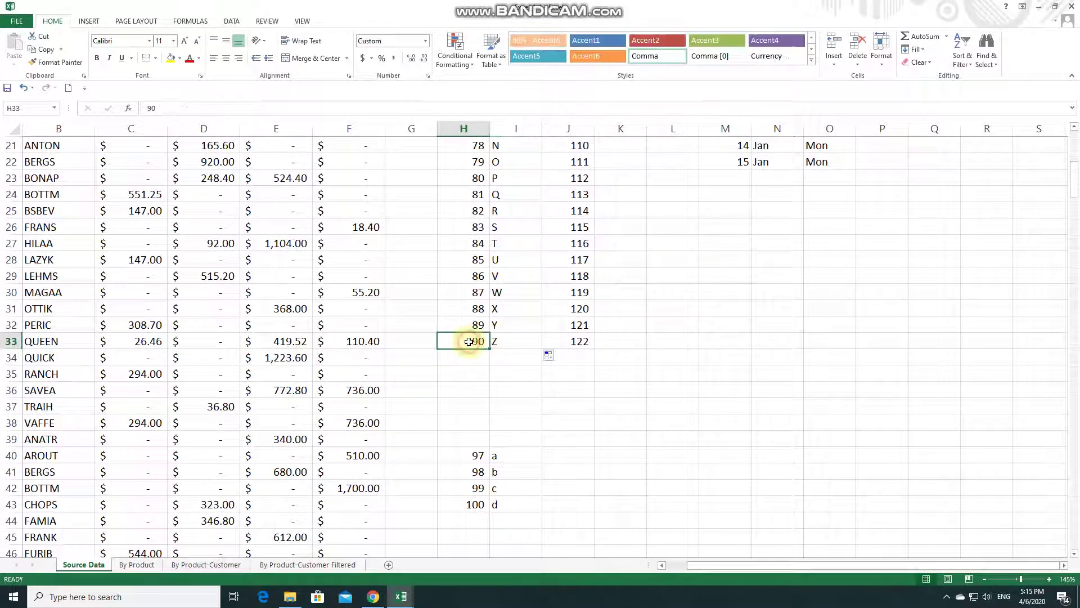
pyautogui.click(504, 342)
pyautogui.click(476, 341)
pyautogui.click(514, 339)
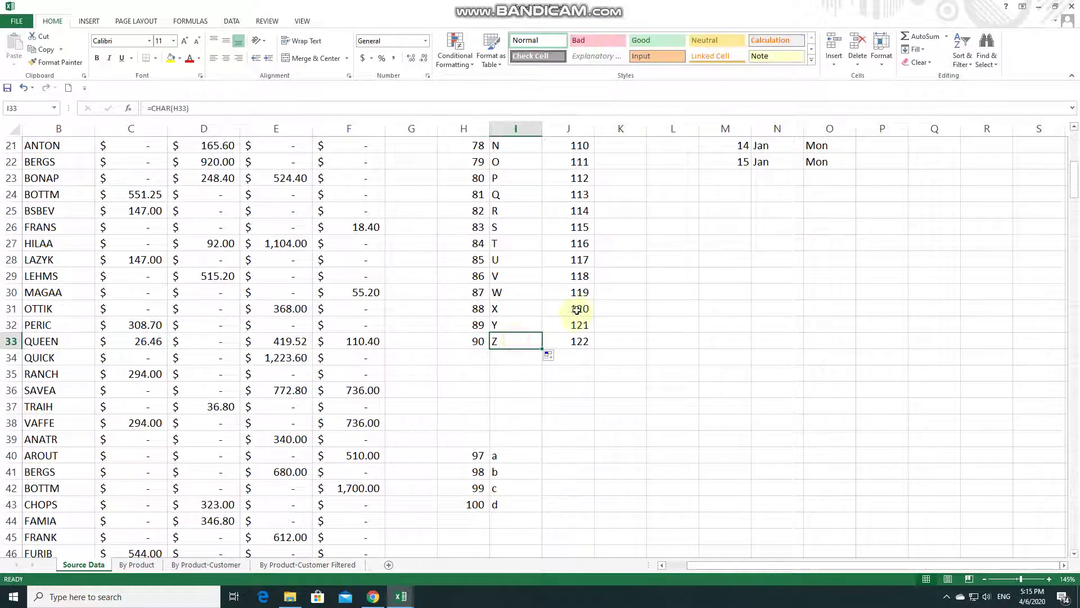
# Fill the CHAR formula in K8 down to K33 and compare the formulas in I8 and K8
pyautogui.click(580, 340)
pyautogui.hotkey('ctrl', 'Up')
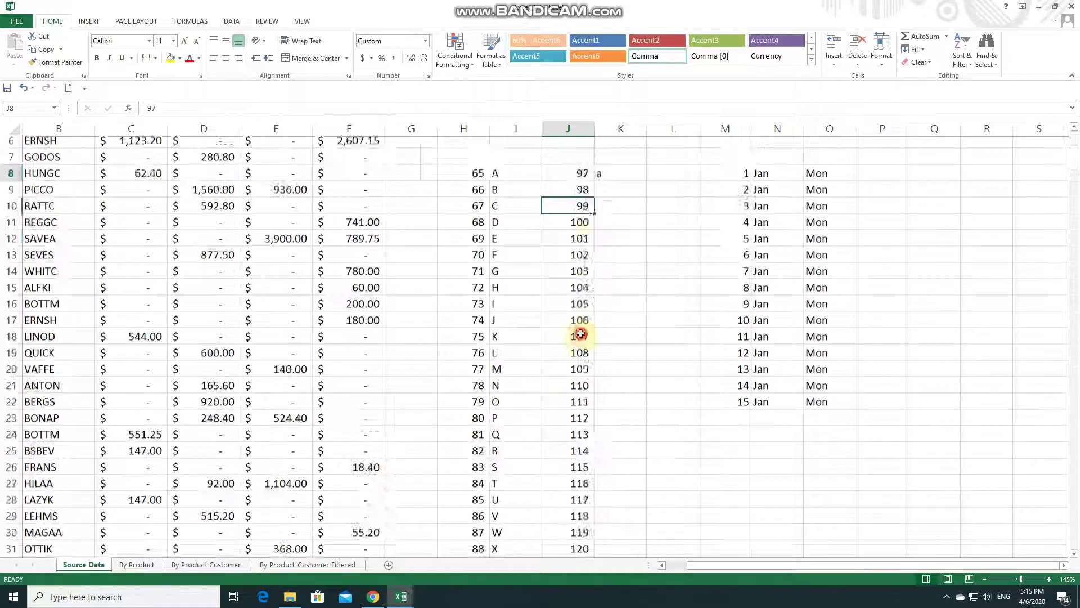
pyautogui.click(616, 260)
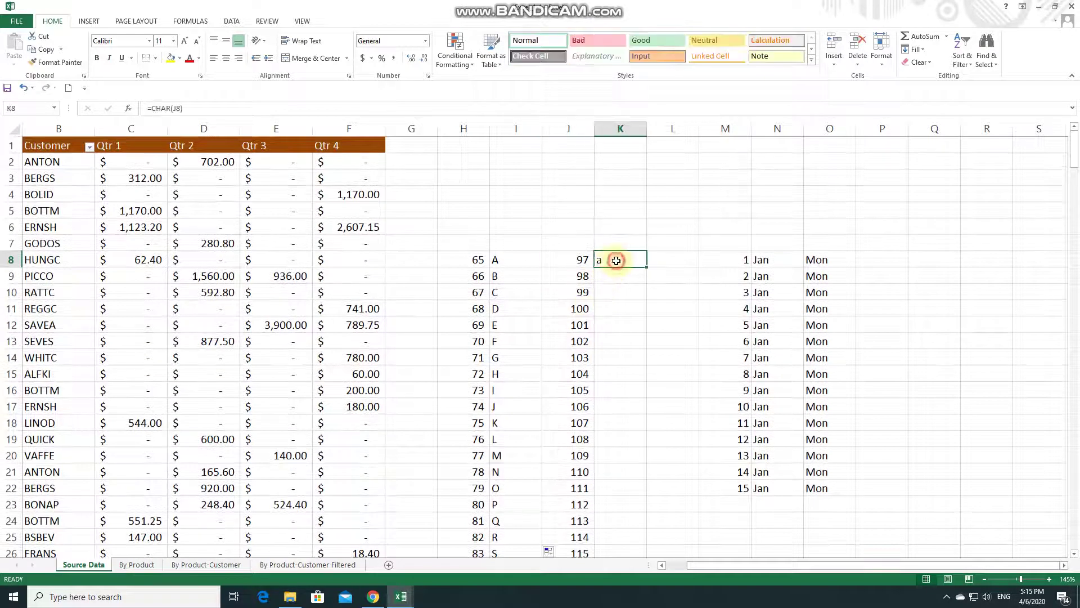
pyautogui.moveTo(648, 267); pyautogui.dragTo(648, 267)
pyautogui.doubleClick(647, 267)
pyautogui.scroll(-3, 626, 288)
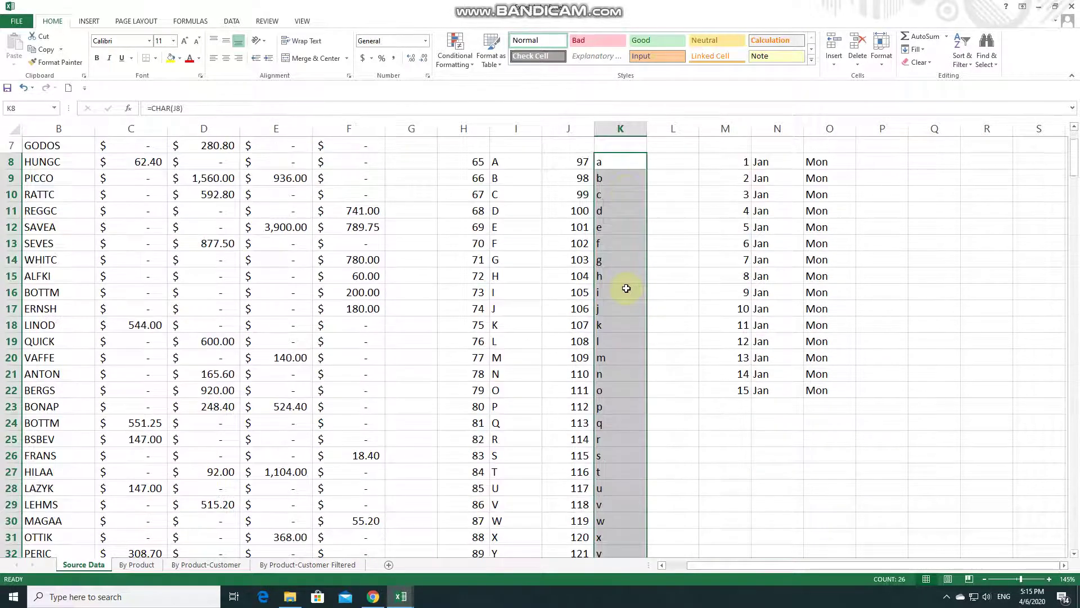
pyautogui.scroll(1, 626, 288)
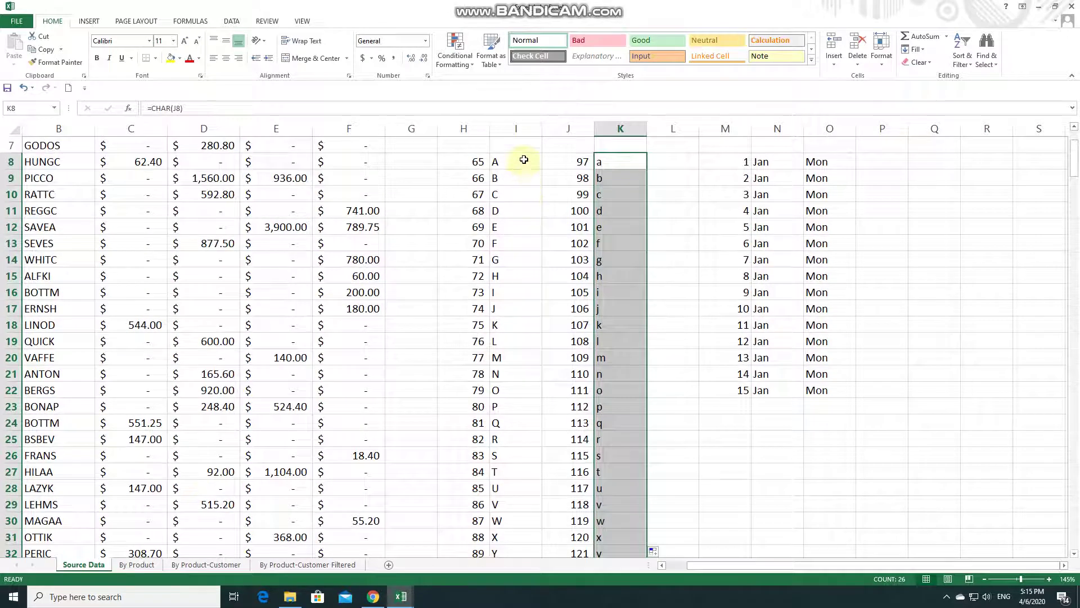
pyautogui.click(524, 160)
pyautogui.click(613, 162)
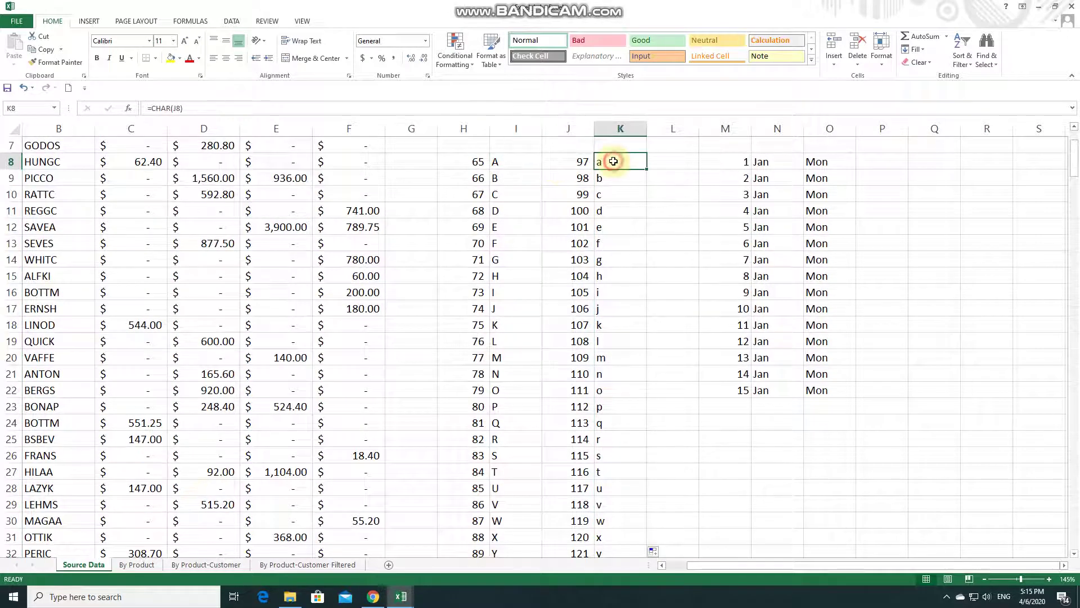
pyautogui.click(514, 162)
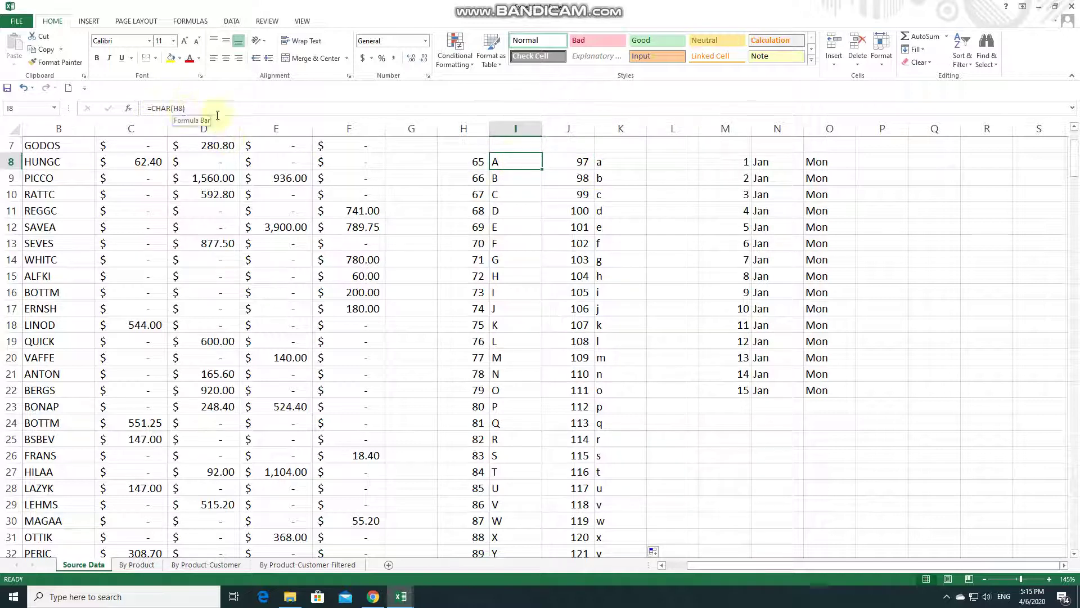
pyautogui.click(606, 164)
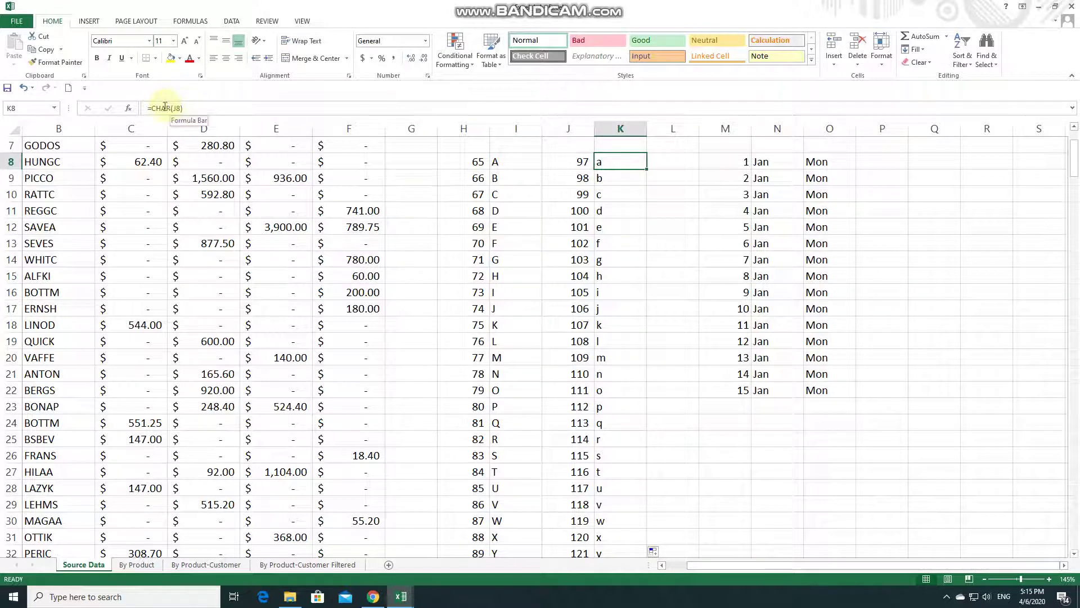
pyautogui.click(620, 227)
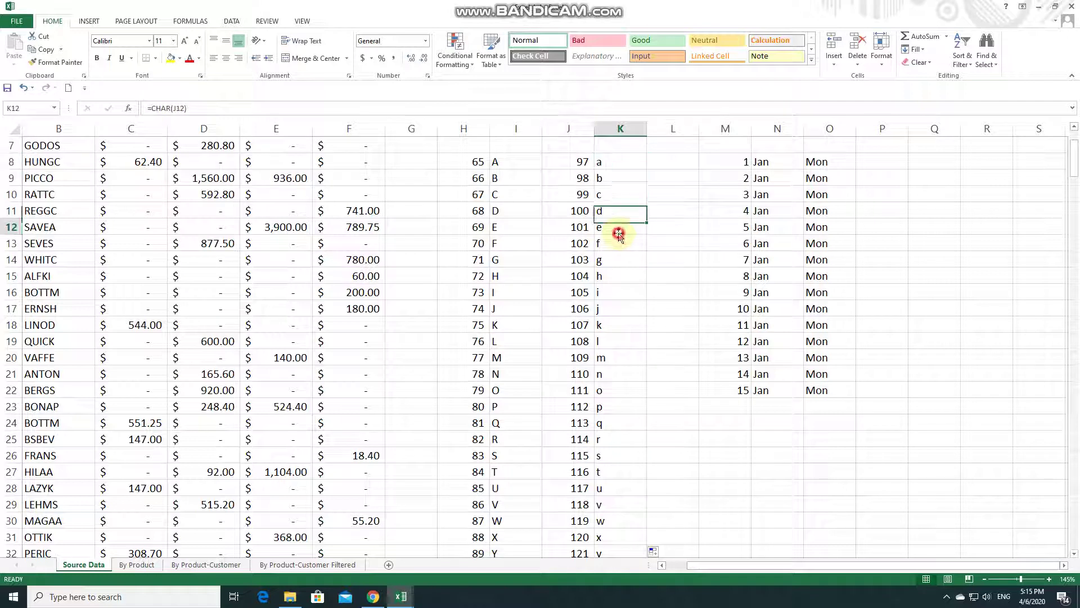
# Insert a blank column before column M
pyautogui.click(725, 129)
pyautogui.rightClick(723, 133)
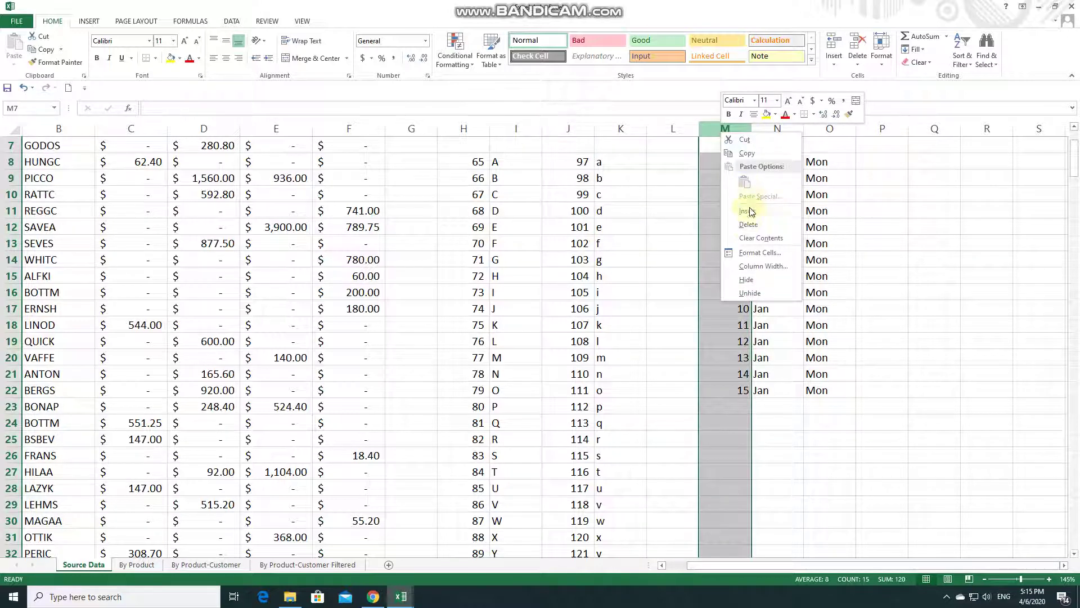
pyautogui.click(751, 212)
pyautogui.click(726, 194)
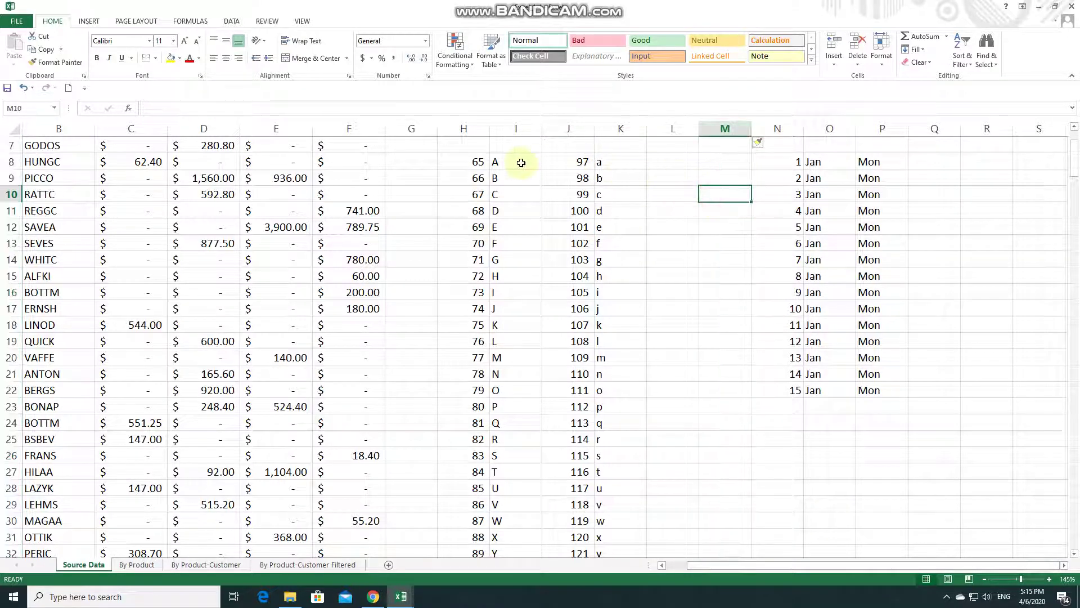
# Copy I8:I33 and paste it over itself as values, replacing the CHAR formulas, and check several of the cells
pyautogui.click(521, 162)
pyautogui.hotkey('ctrl', 'shift', 'Down')
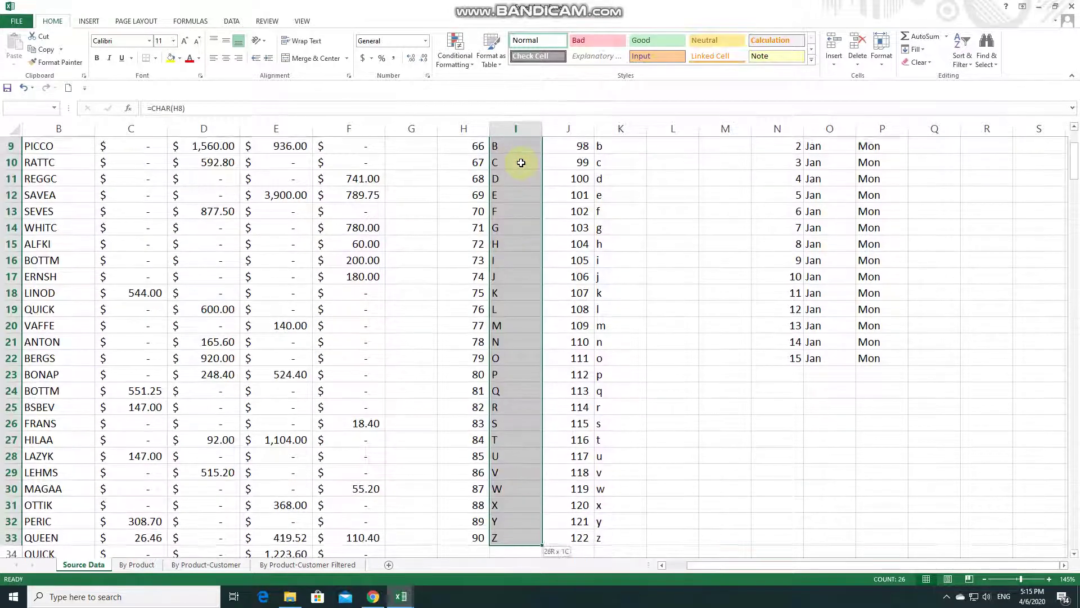
pyautogui.click(43, 49)
pyautogui.scroll(3, 619, 203)
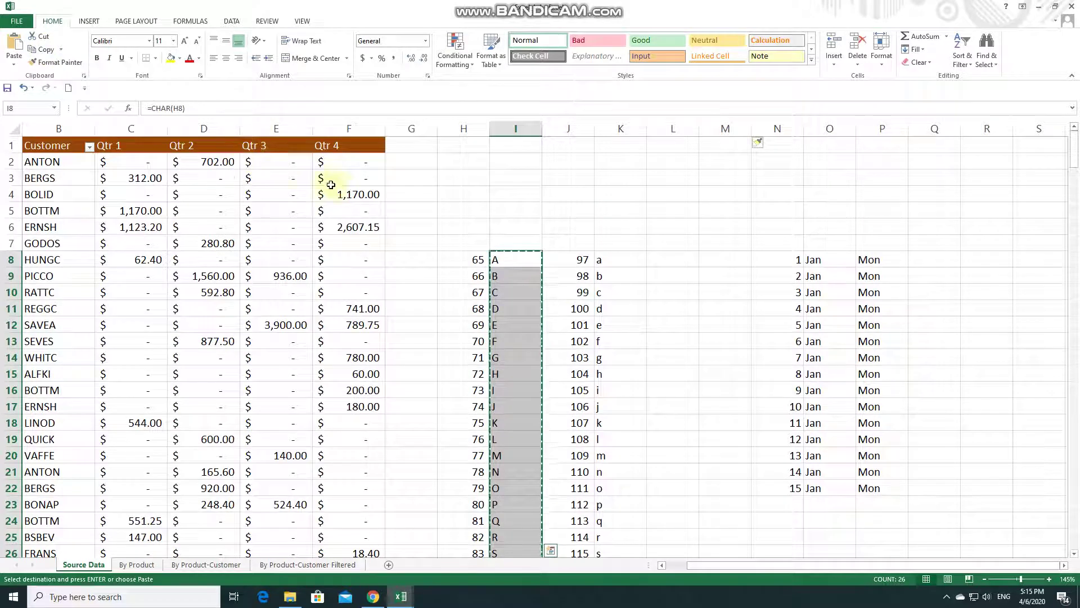
pyautogui.click(14, 60)
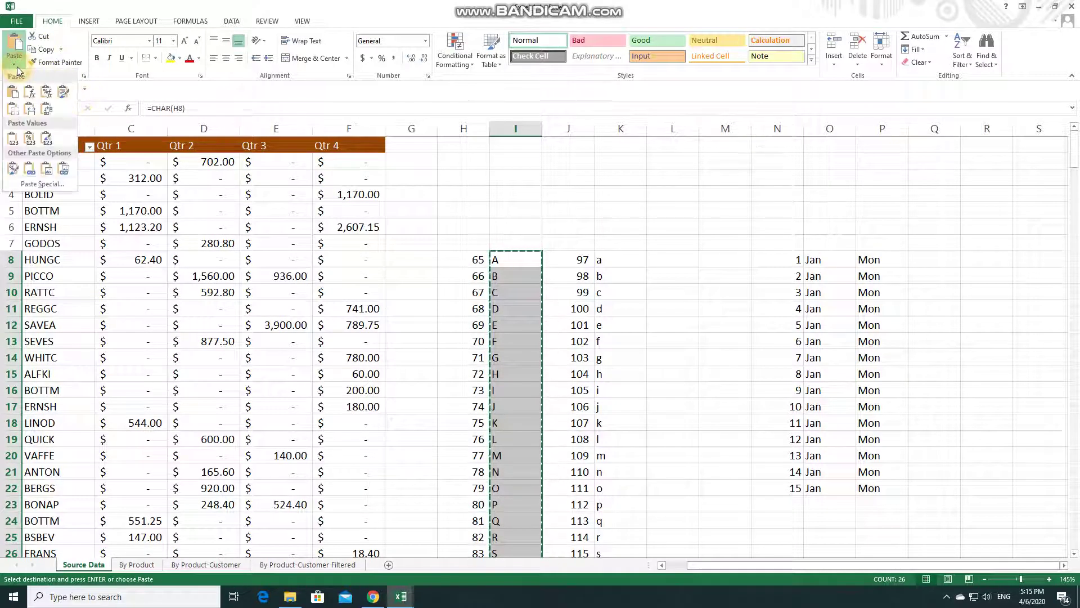
pyautogui.click(14, 139)
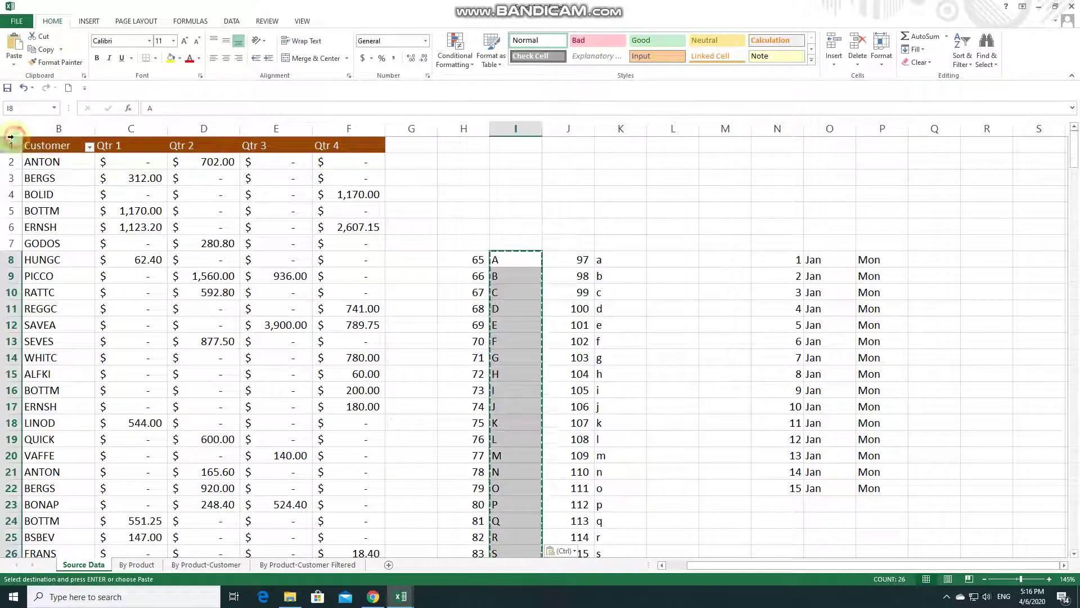
pyautogui.click(522, 261)
pyautogui.click(522, 273)
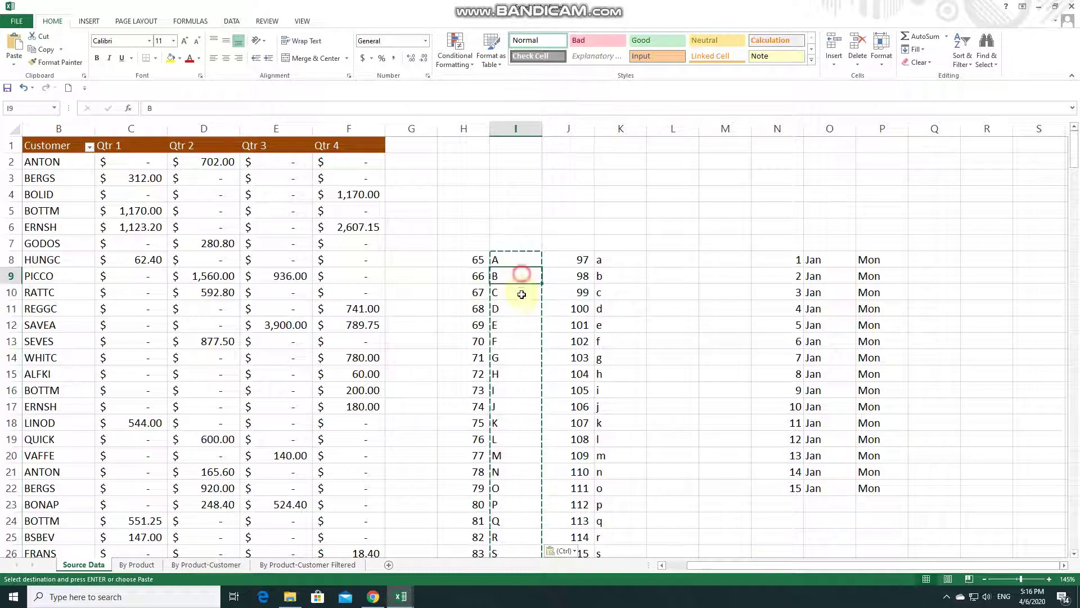
pyautogui.click(522, 294)
pyautogui.click(522, 336)
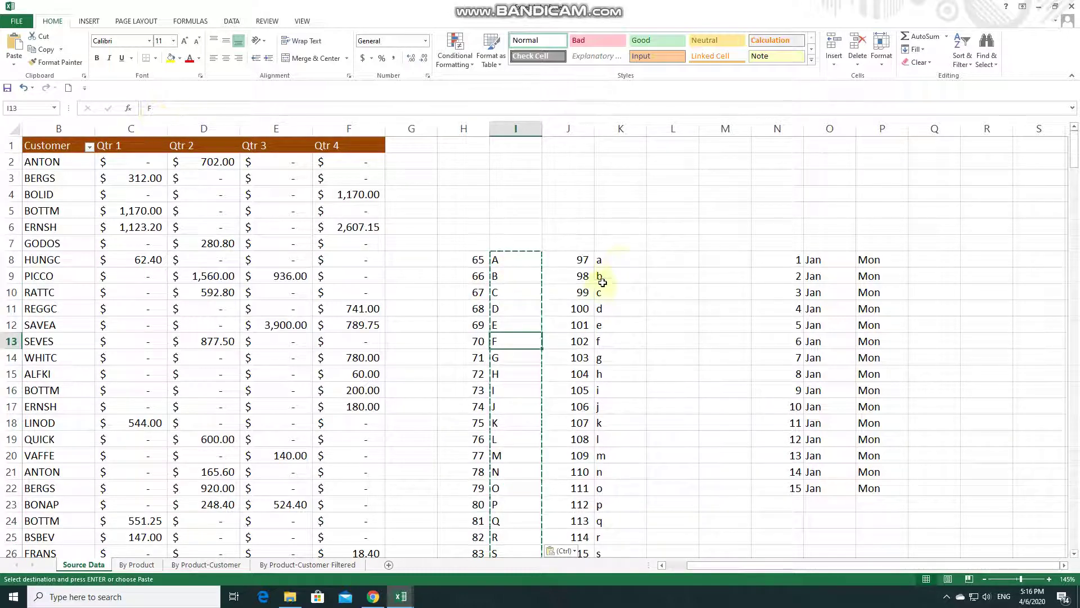
# Copy K8:K33 and paste it over itself as values, replacing the CHAR formulas of the lowercase letters
pyautogui.click(620, 260)
pyautogui.hotkey('ctrl', 'shift', 'Down')
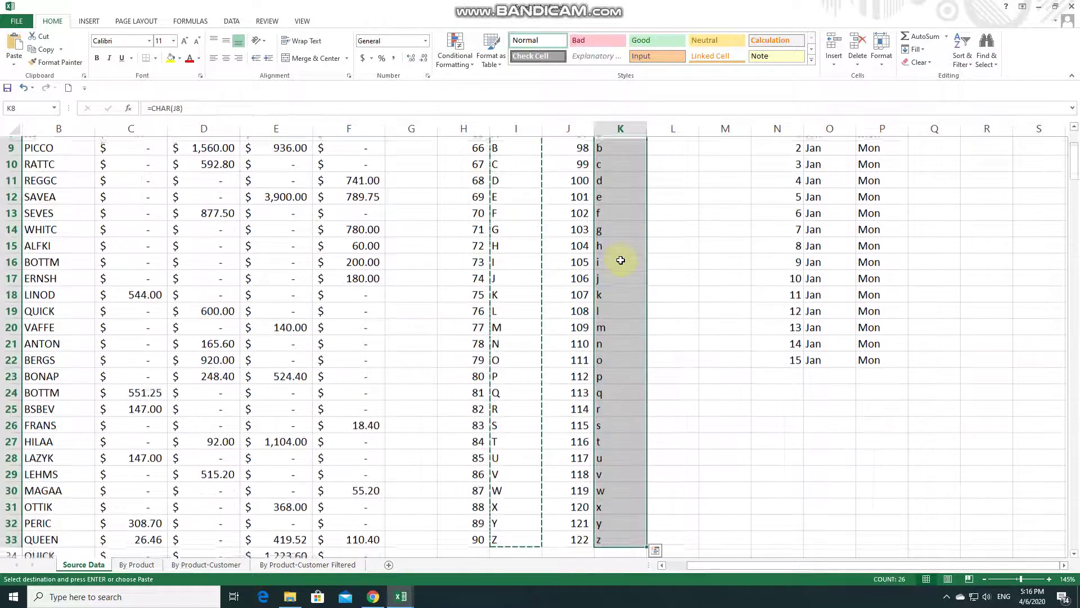
pyautogui.click(44, 49)
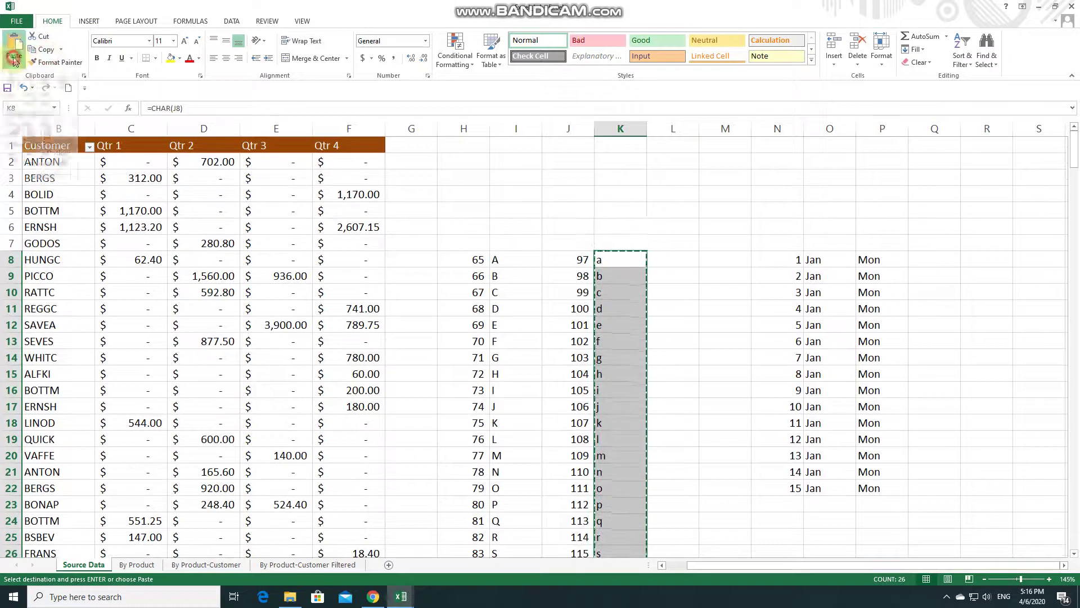
pyautogui.click(14, 62)
pyautogui.click(13, 140)
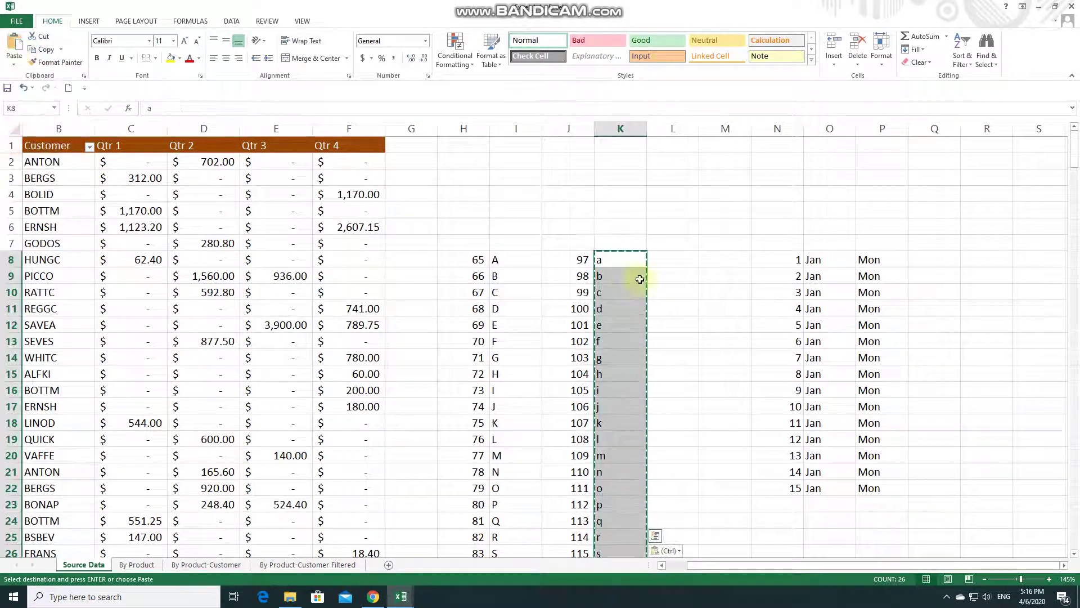
pyautogui.doubleClick(627, 259)
pyautogui.click(621, 294)
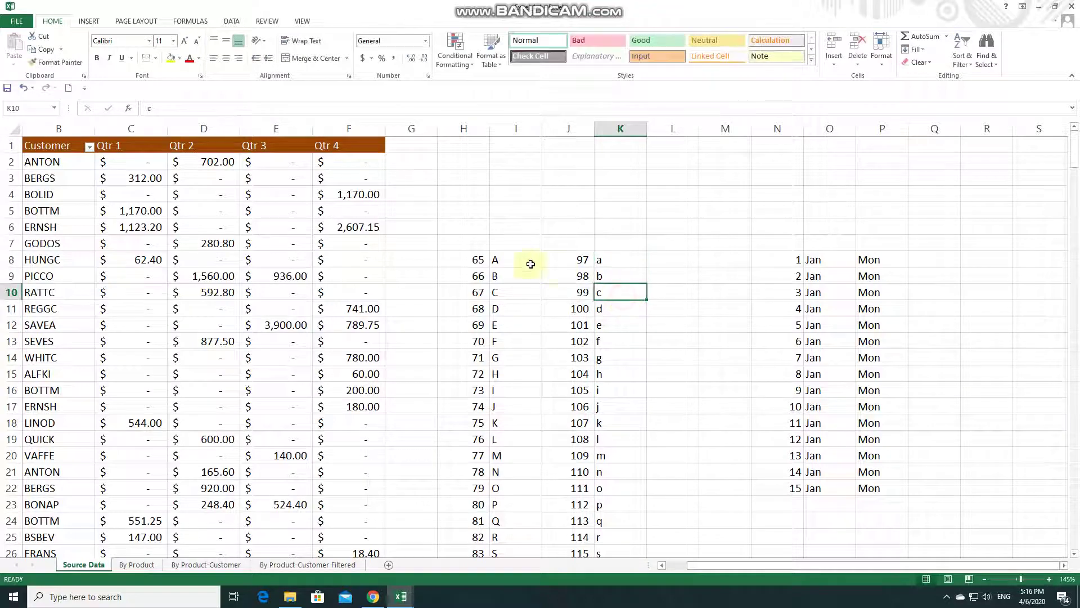
# Examine the contents of the uppercase letter list from I8 and the lowercase letter list from K8
pyautogui.click(517, 259)
pyautogui.click(627, 259)
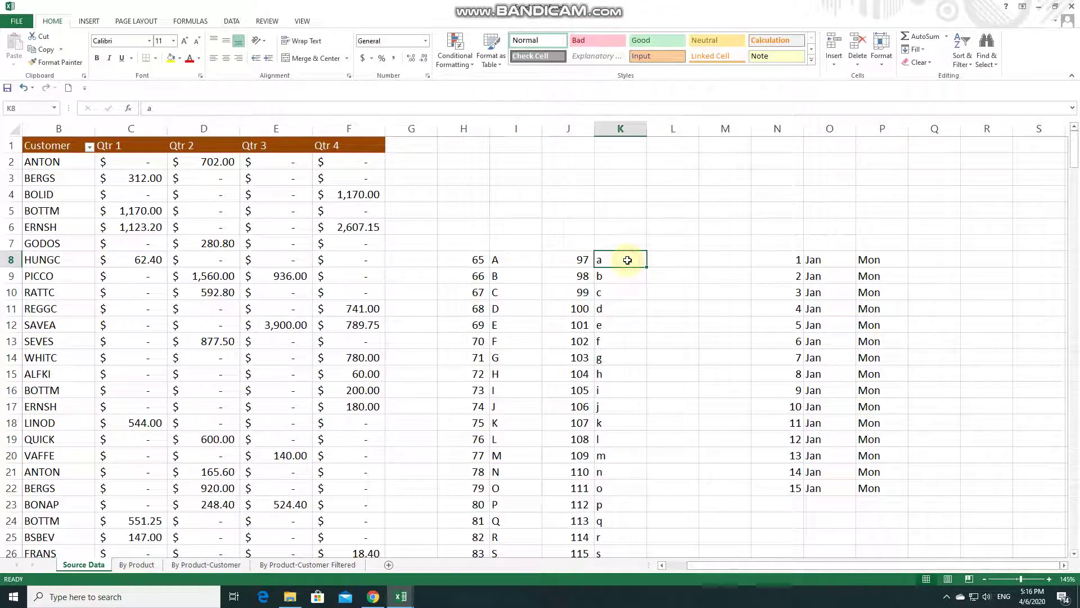
pyautogui.scroll(-1, 628, 259)
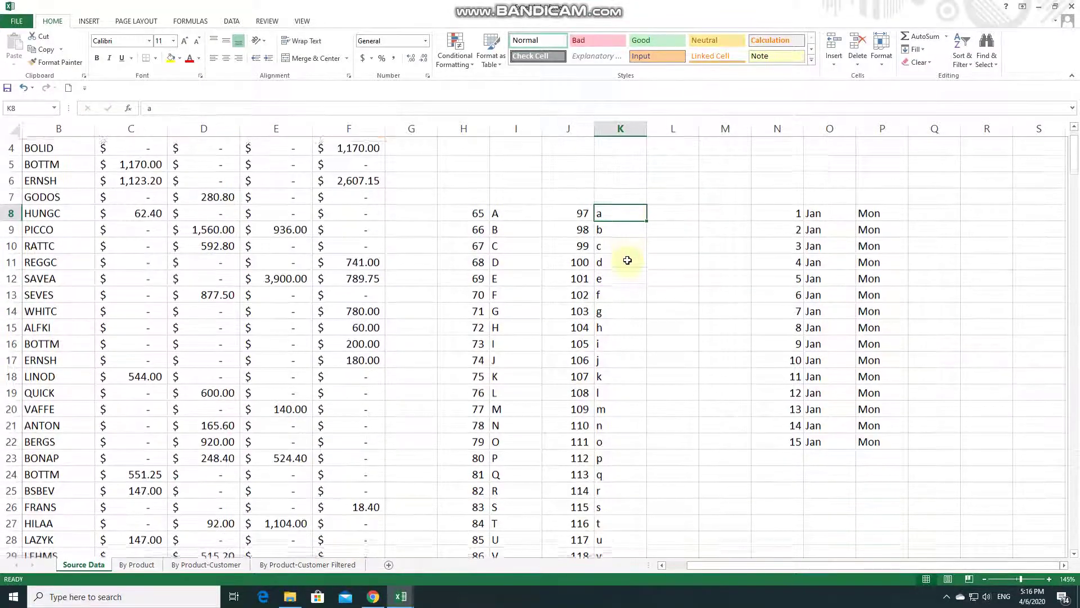
pyautogui.click(508, 214)
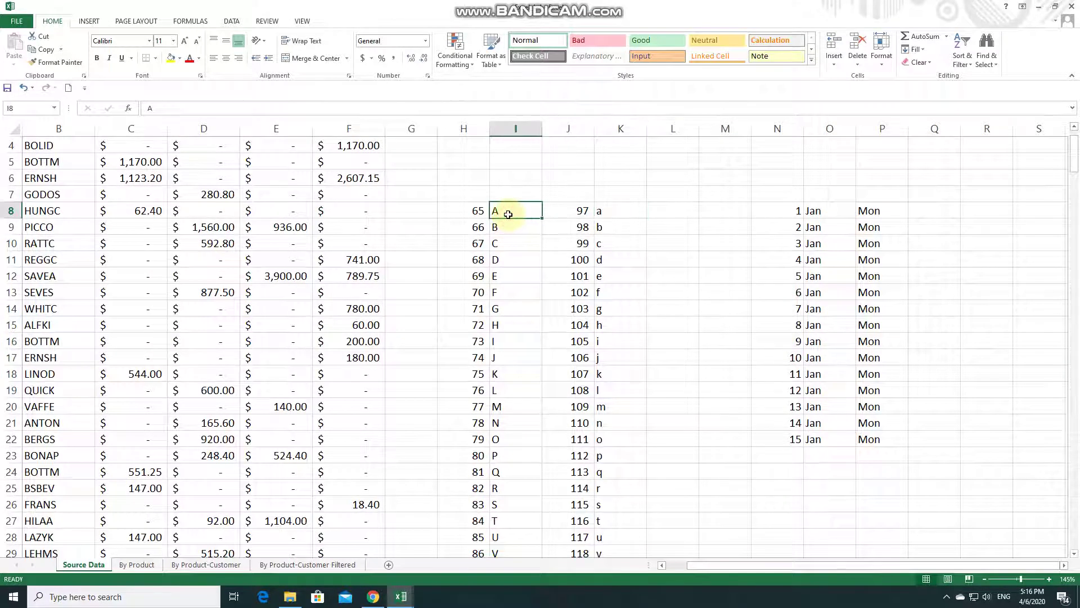
pyautogui.click(621, 212)
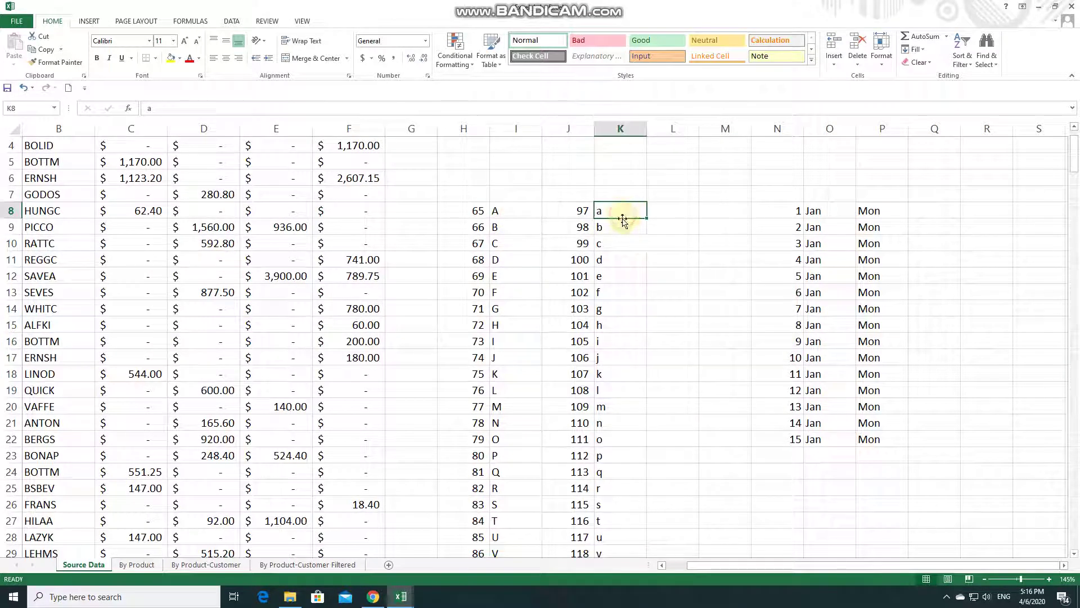
pyautogui.click(510, 210)
pyautogui.click(634, 212)
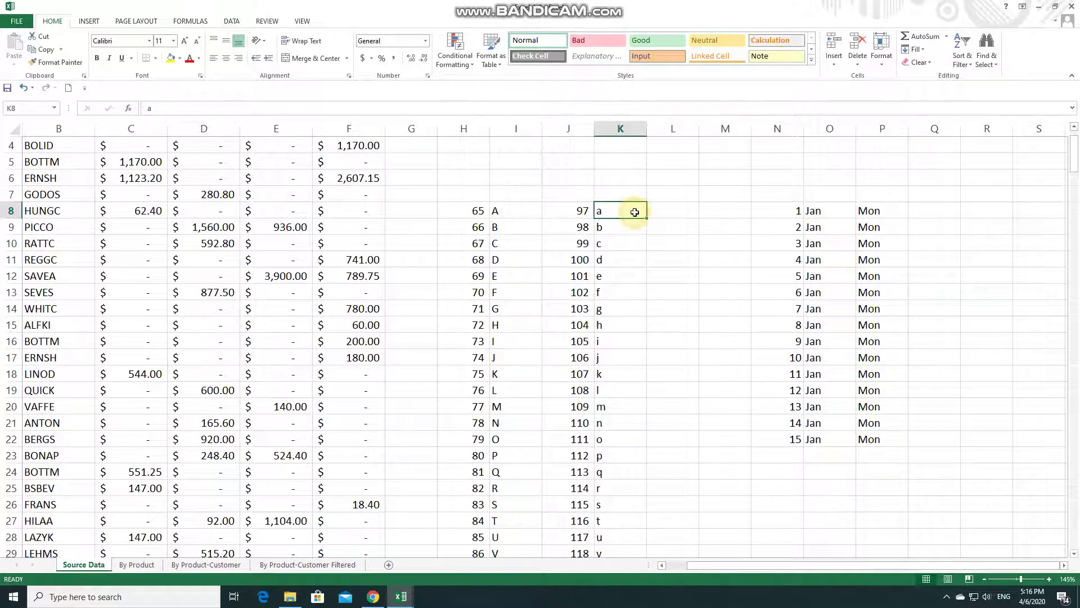
pyautogui.click(526, 213)
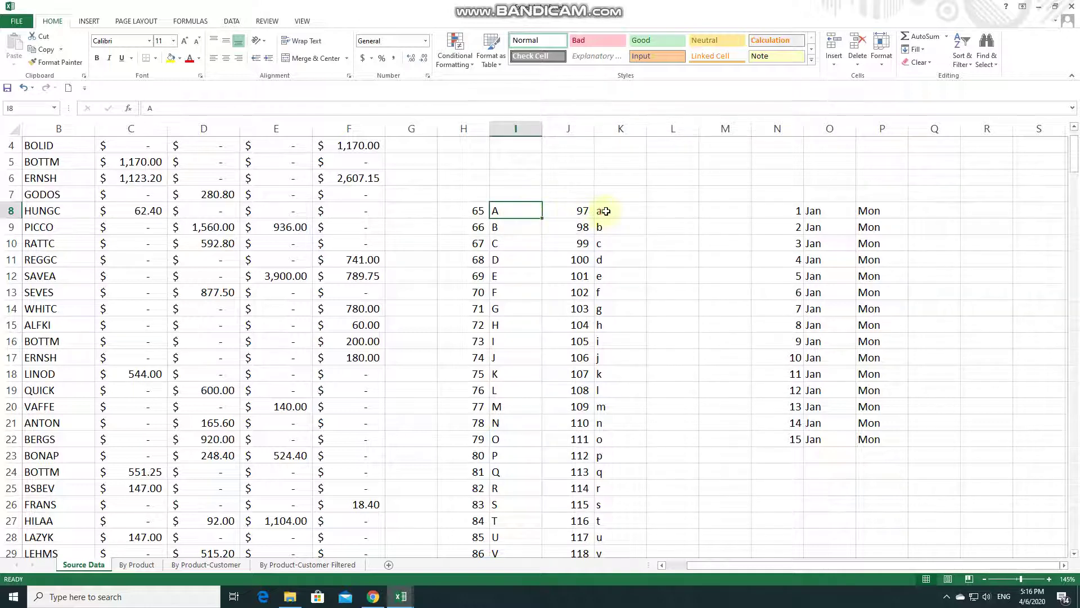
pyautogui.click(607, 211)
pyautogui.moveTo(609, 214); pyautogui.dragTo(608, 373)
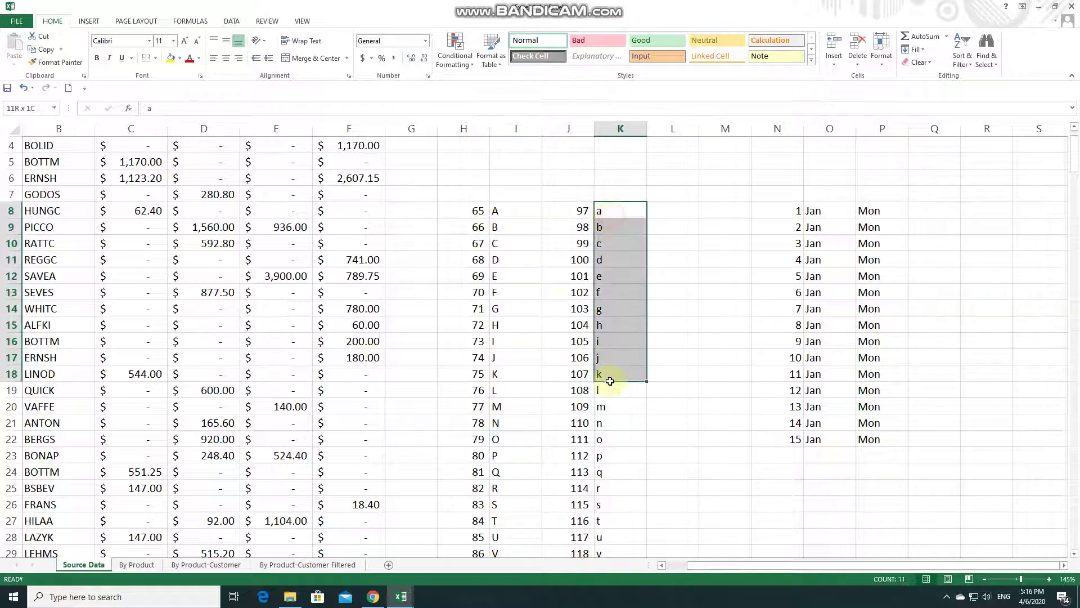
pyautogui.moveTo(523, 210); pyautogui.dragTo(518, 370)
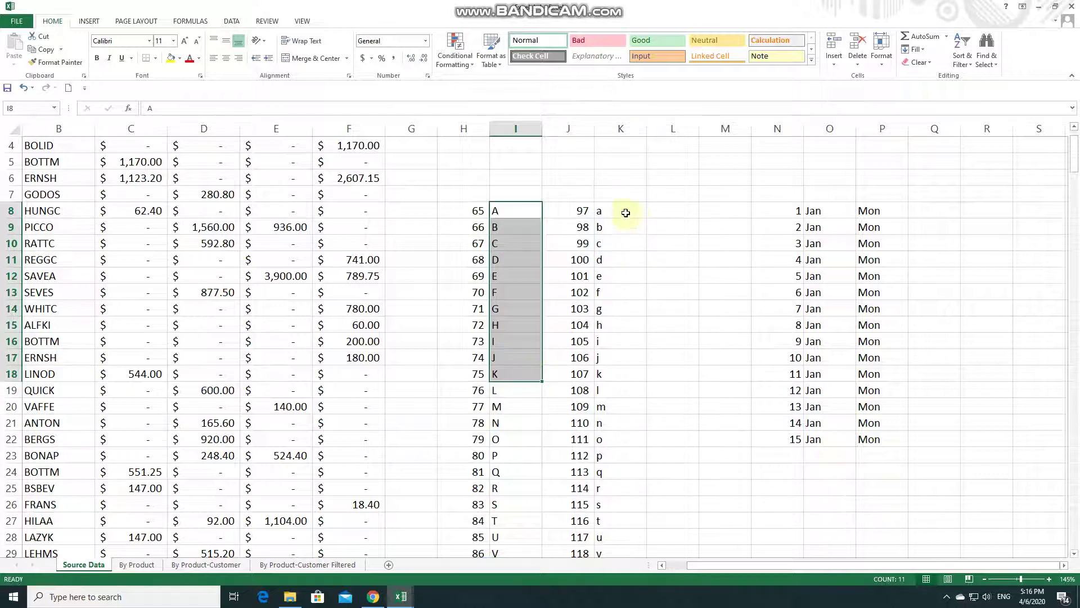
pyautogui.moveTo(623, 212); pyautogui.dragTo(618, 352)
# Import the uppercase letters in I8:I33 as a new custom list through the advanced Excel options
pyautogui.click(521, 210)
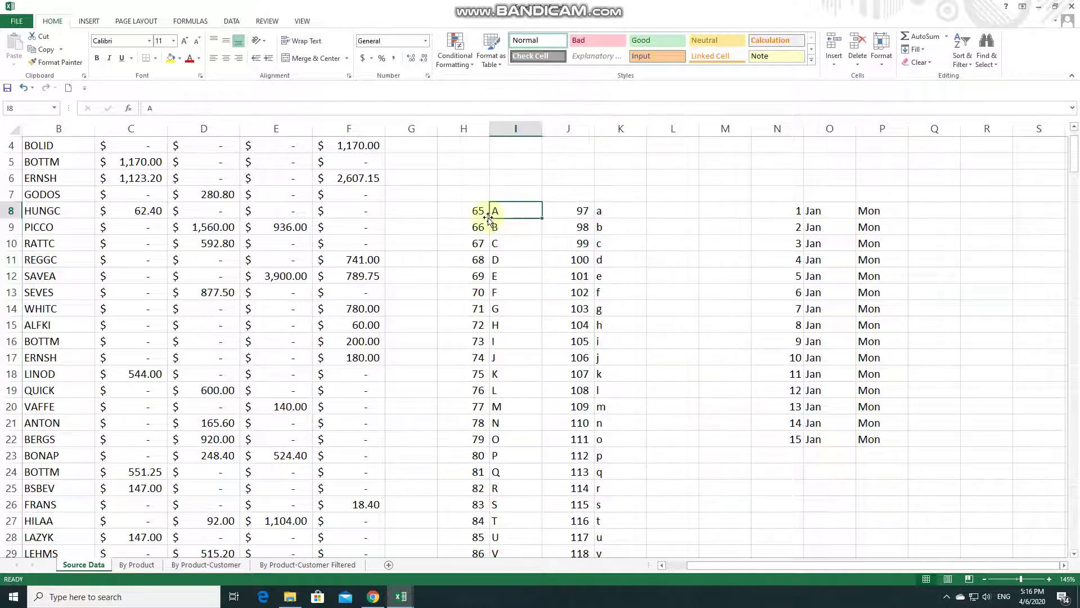
pyautogui.hotkey('ctrl', 'shift', 'Down')
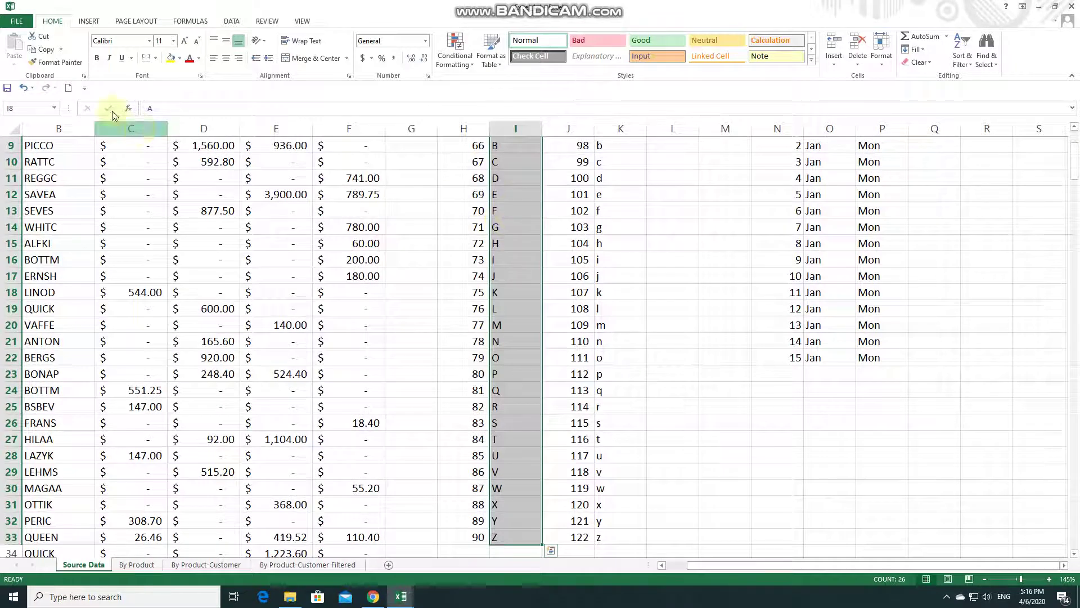
pyautogui.click(22, 23)
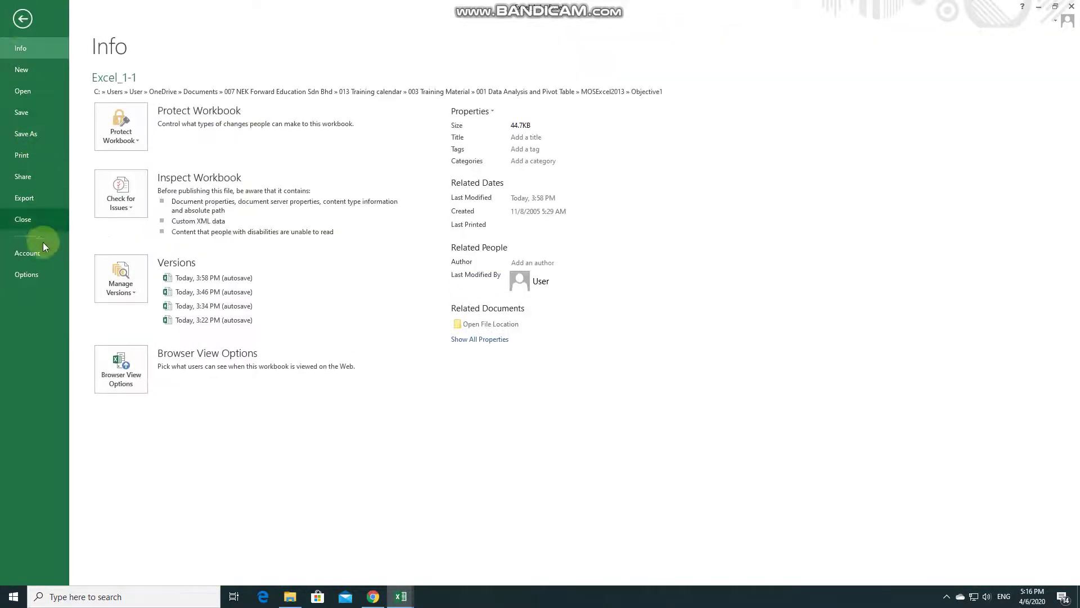
pyautogui.click(35, 274)
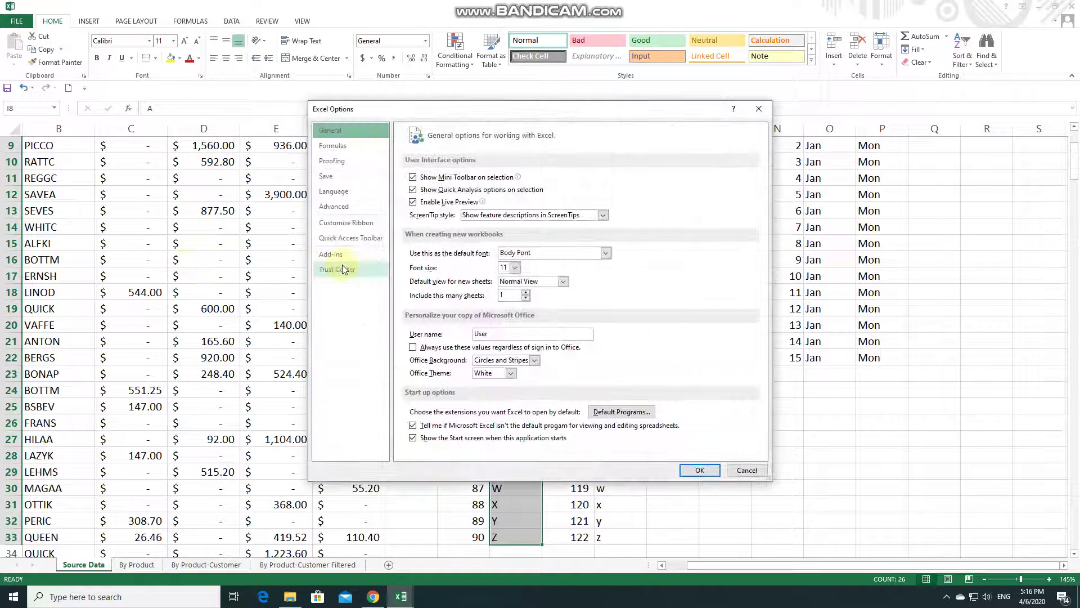
pyautogui.click(345, 207)
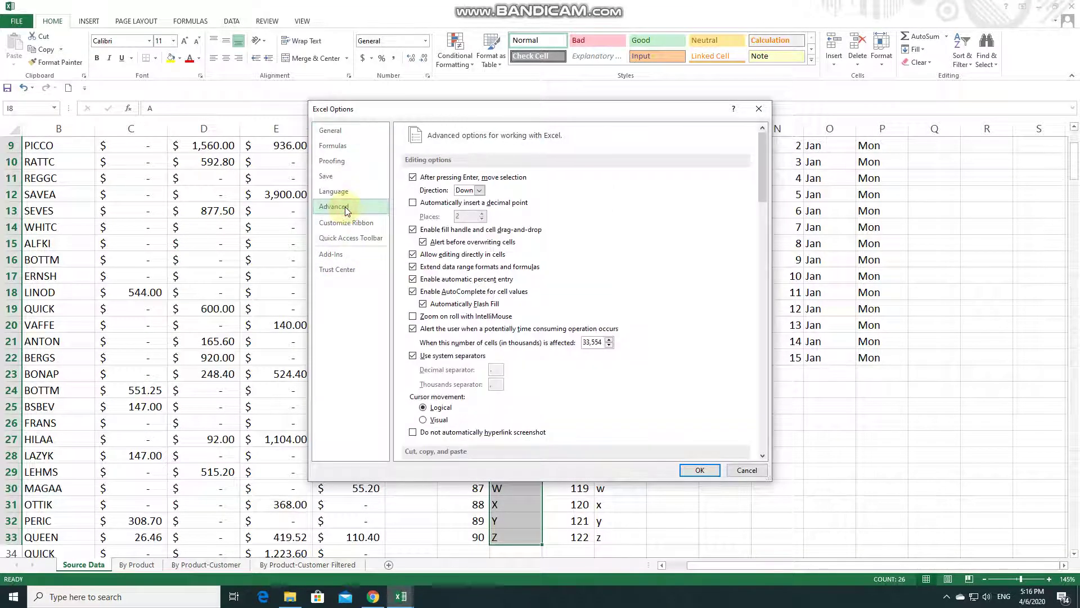
pyautogui.moveTo(764, 150); pyautogui.dragTo(766, 420)
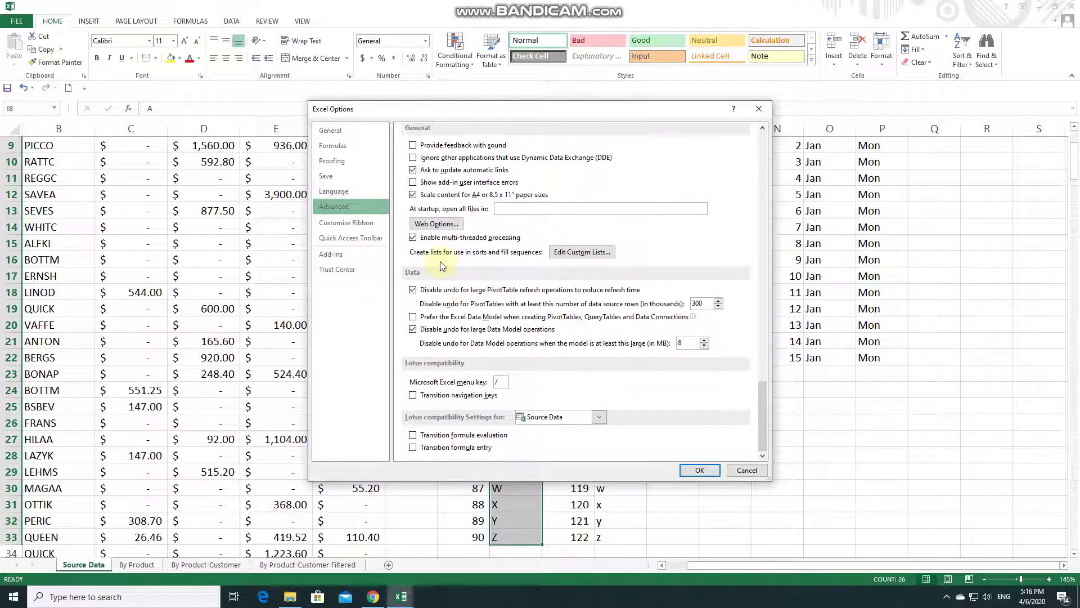
pyautogui.scroll(1, 441, 266)
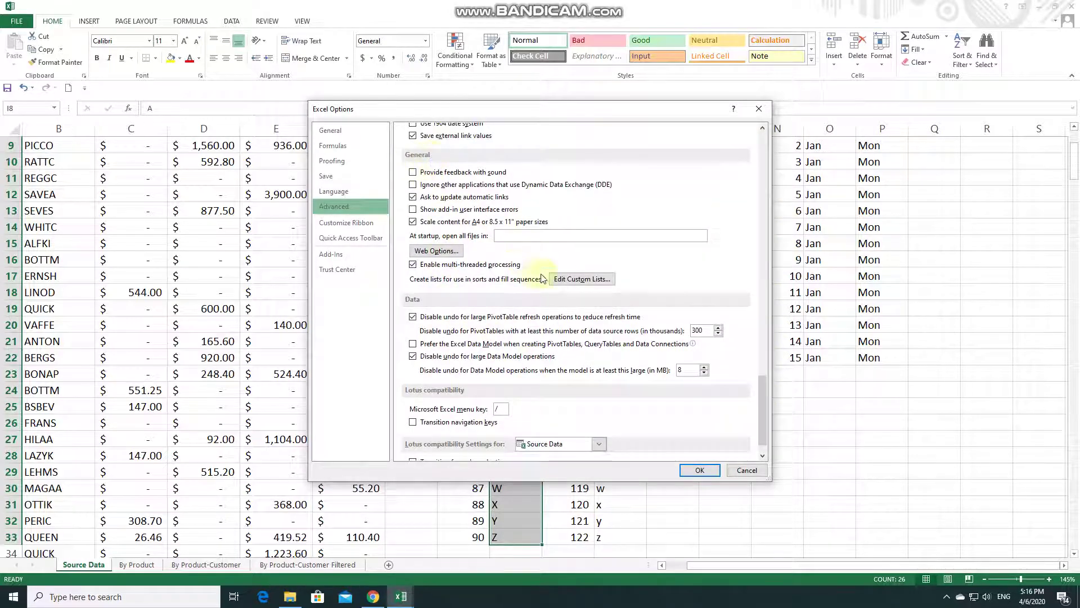
pyautogui.click(585, 279)
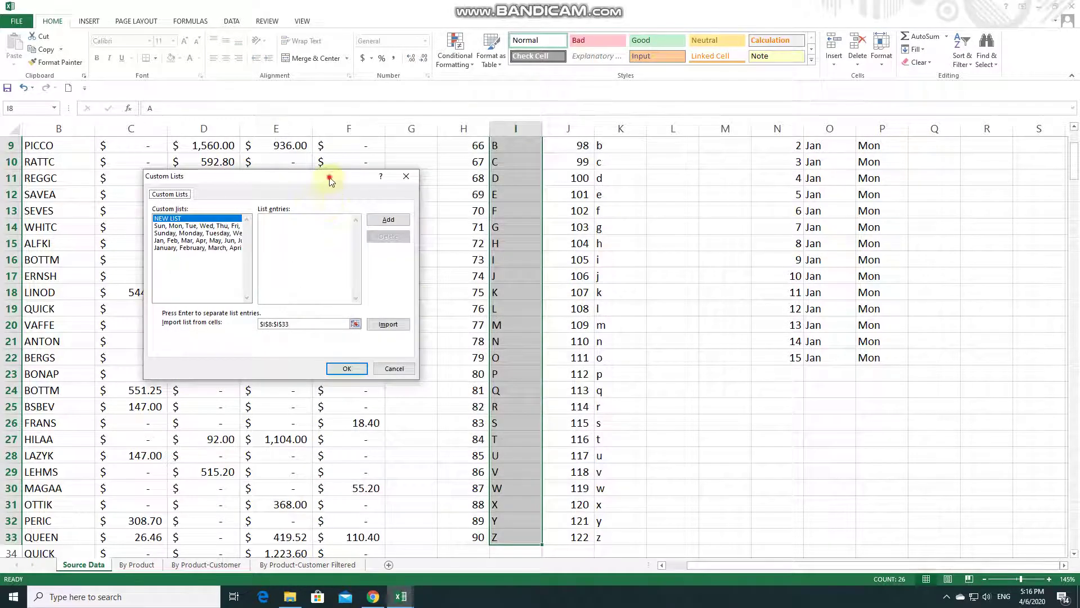
pyautogui.moveTo(326, 174)
pyautogui.mouseDown()
pyautogui.moveTo(356, 174)
pyautogui.moveTo(344, 170)
pyautogui.mouseUp()
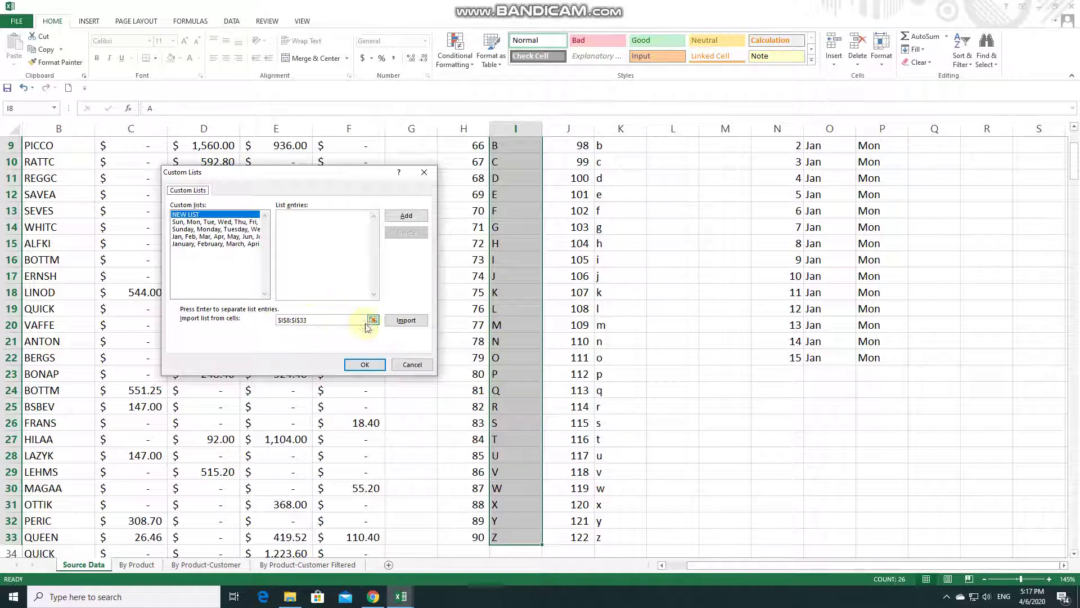
pyautogui.click(405, 320)
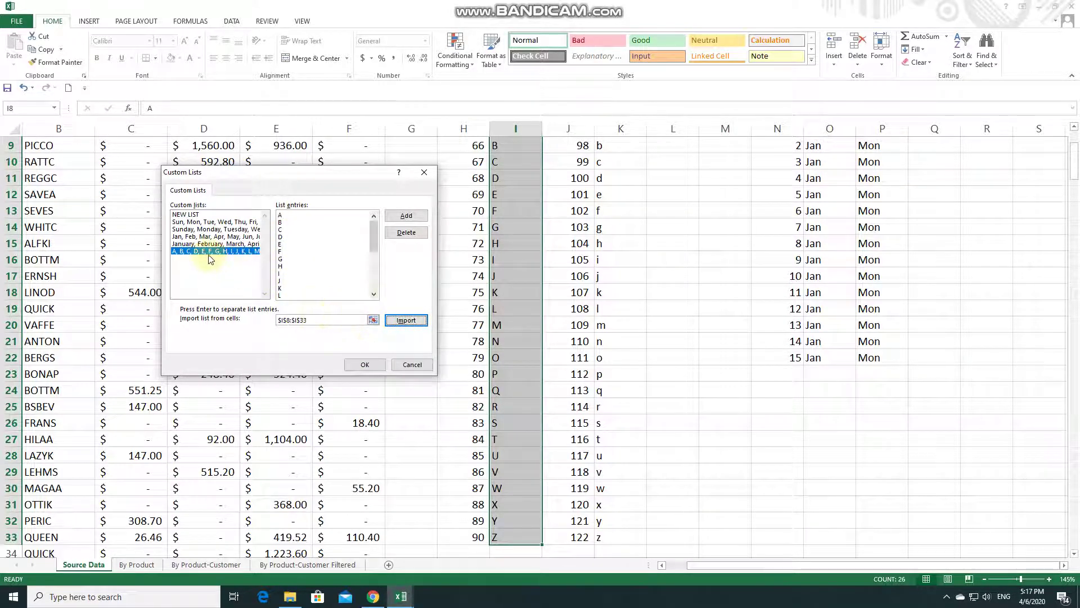
# Try to import the lowercase letters in K8:K33 as another custom list
pyautogui.click(374, 321)
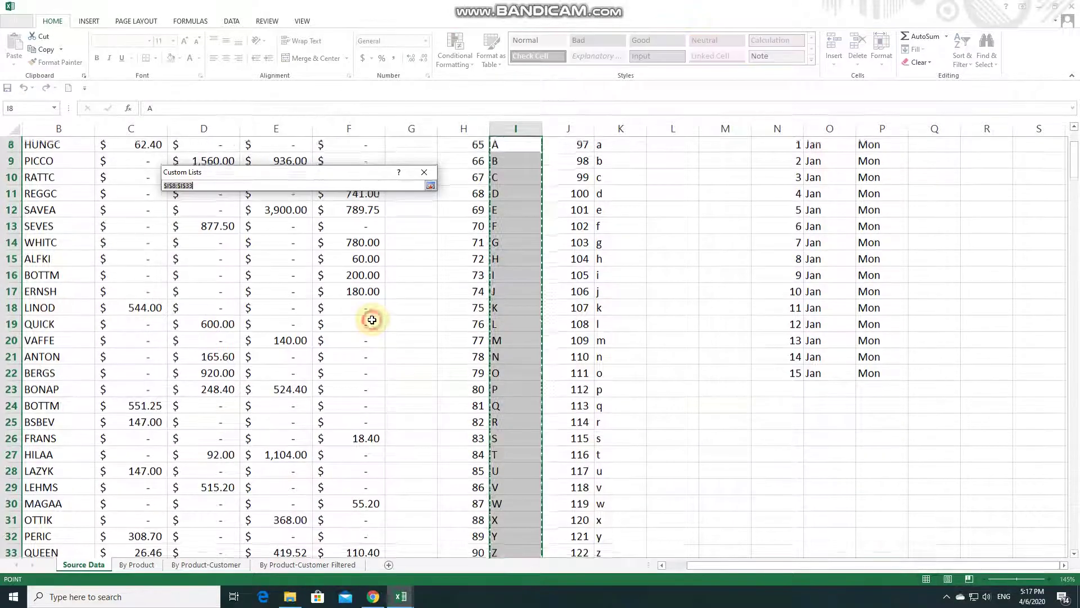
pyautogui.scroll(3, 623, 197)
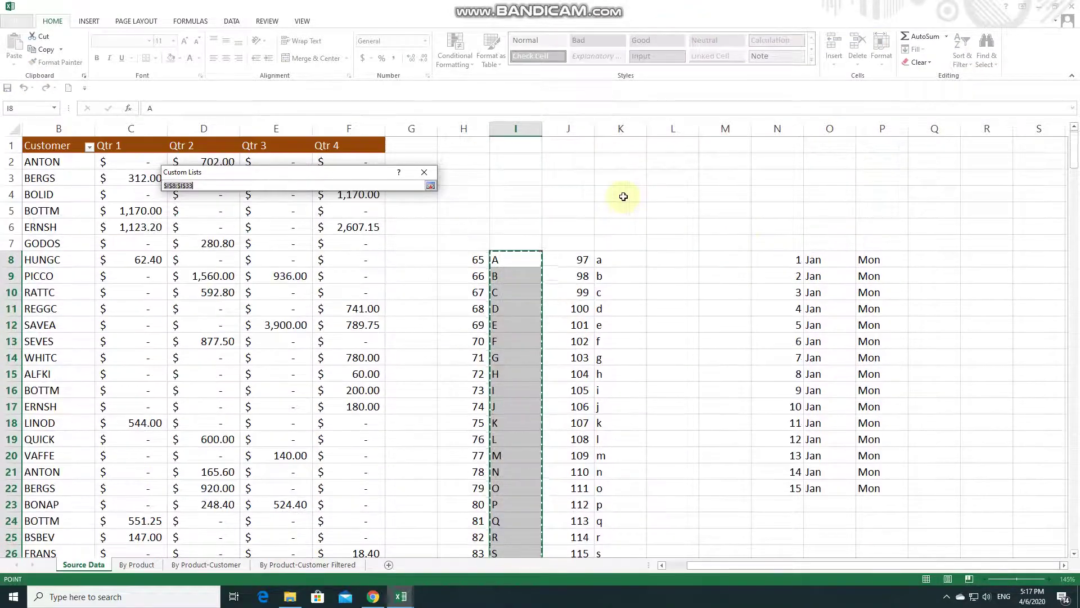
pyautogui.click(609, 257)
pyautogui.hotkey('ctrl', 'shift', 'Down')
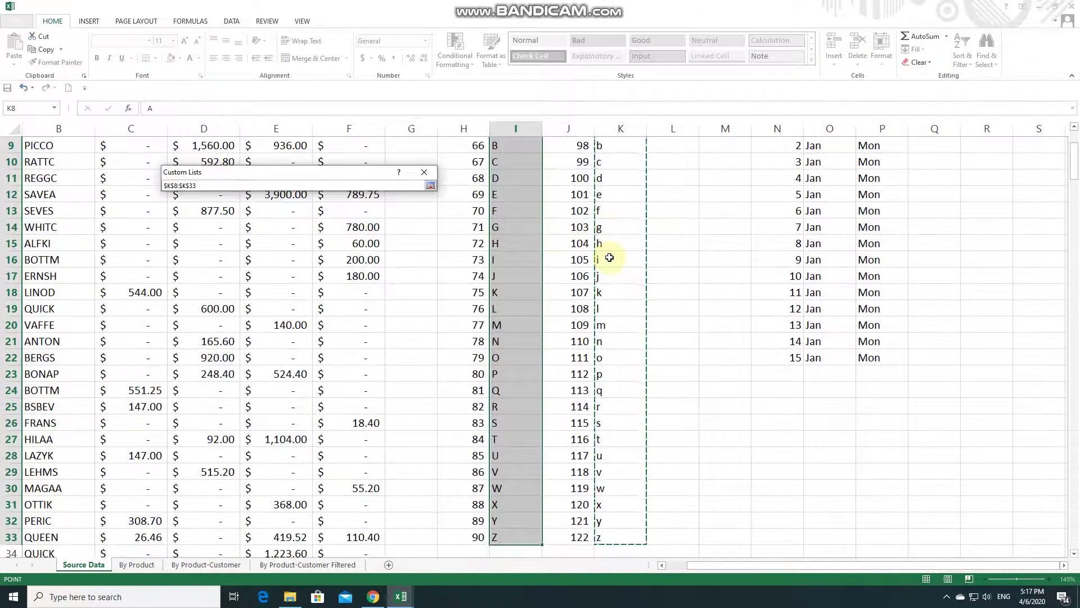
pyautogui.click(431, 187)
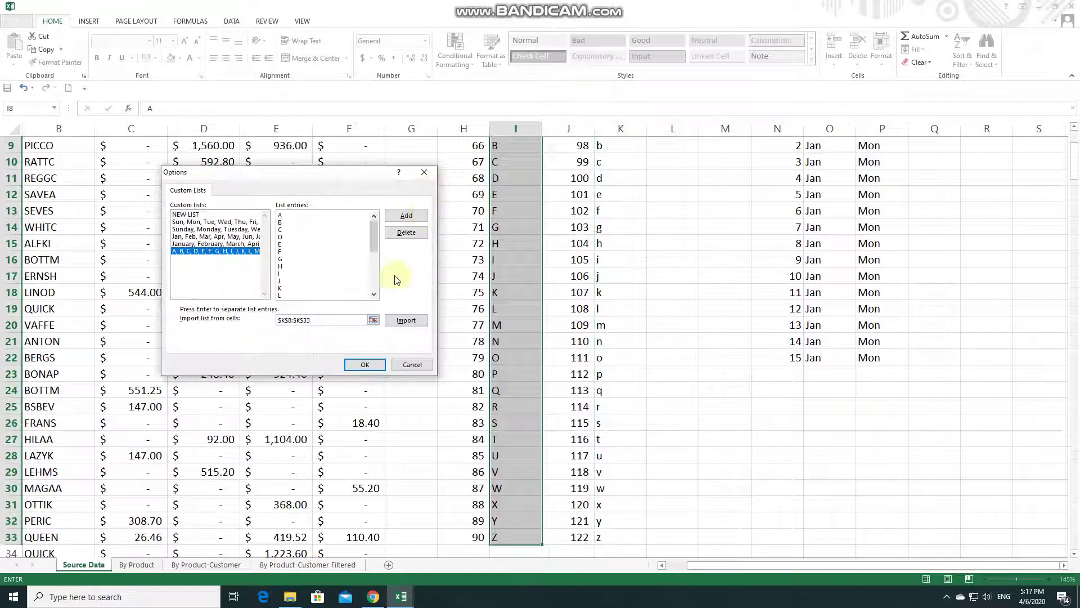
pyautogui.click(406, 322)
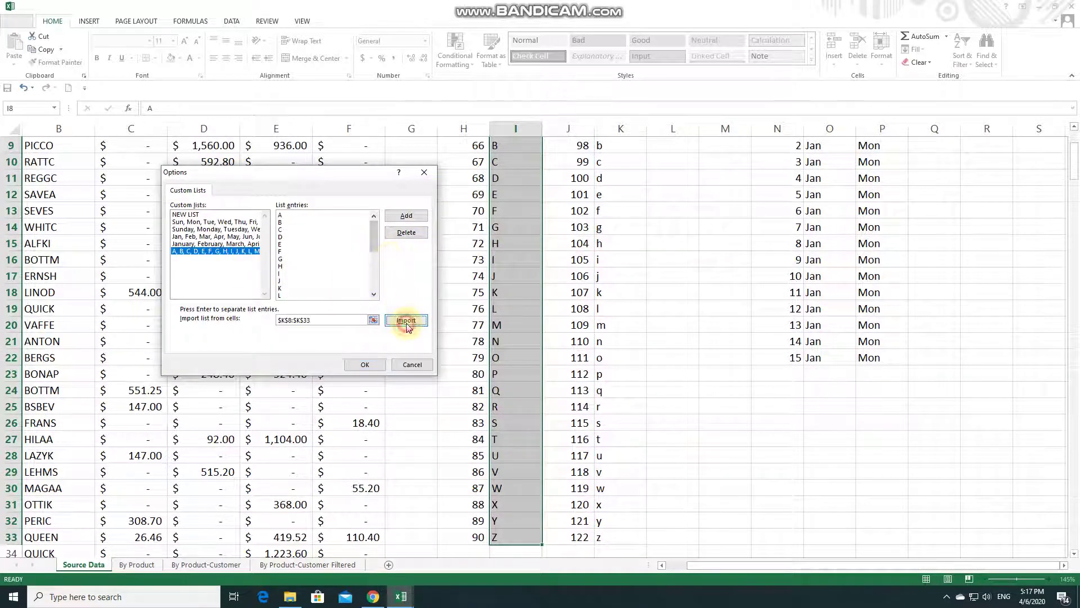
pyautogui.click(404, 216)
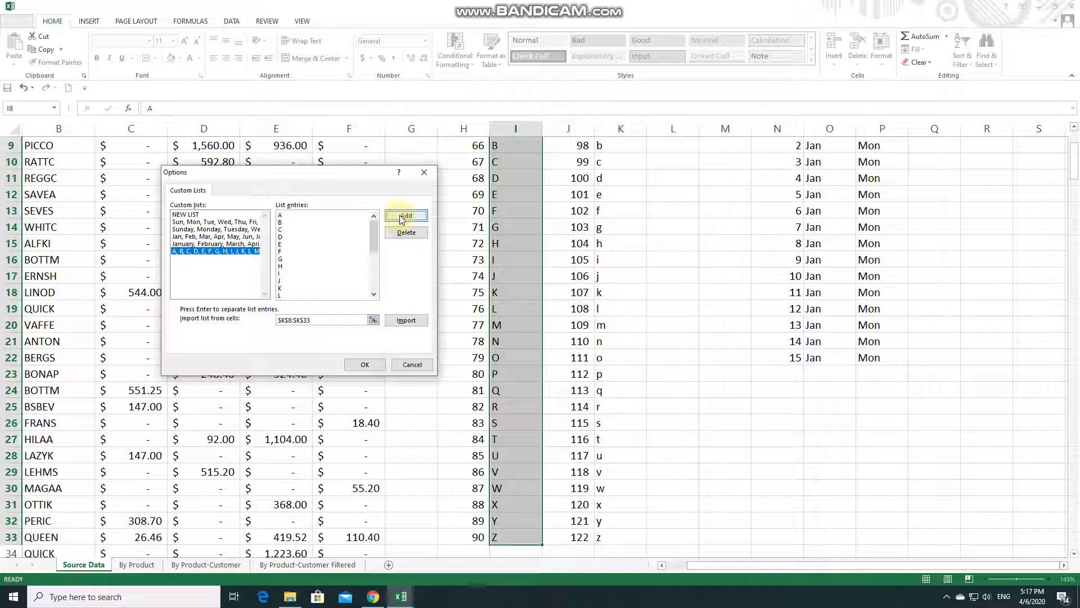
pyautogui.click(405, 320)
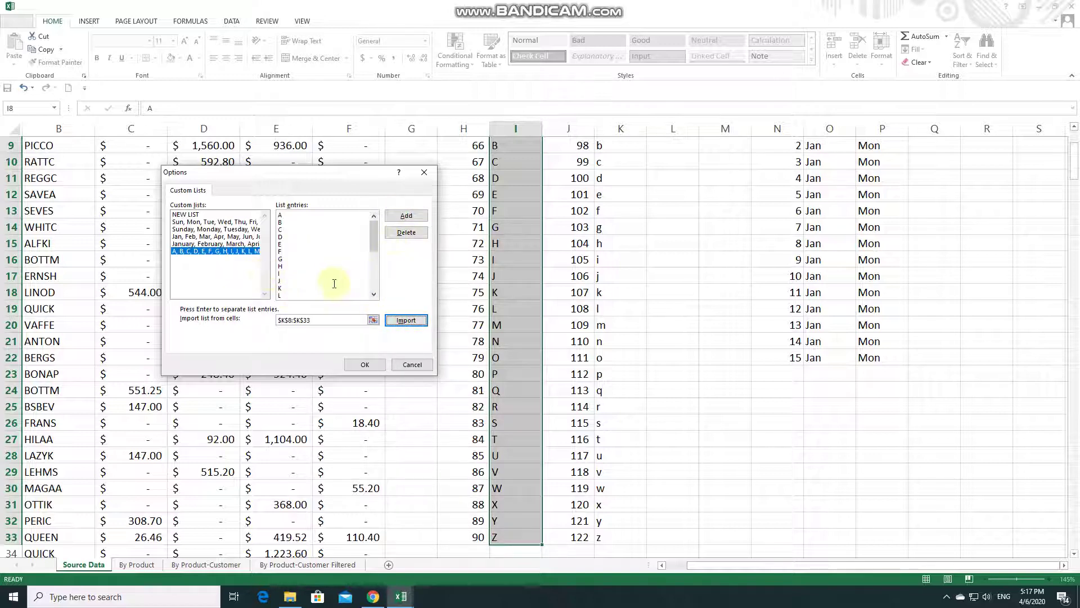
# Review the entries of the full month-name and alphabet custom lists, and accept the custom lists and Excel options
pyautogui.moveTo(370, 234); pyautogui.dragTo(373, 296)
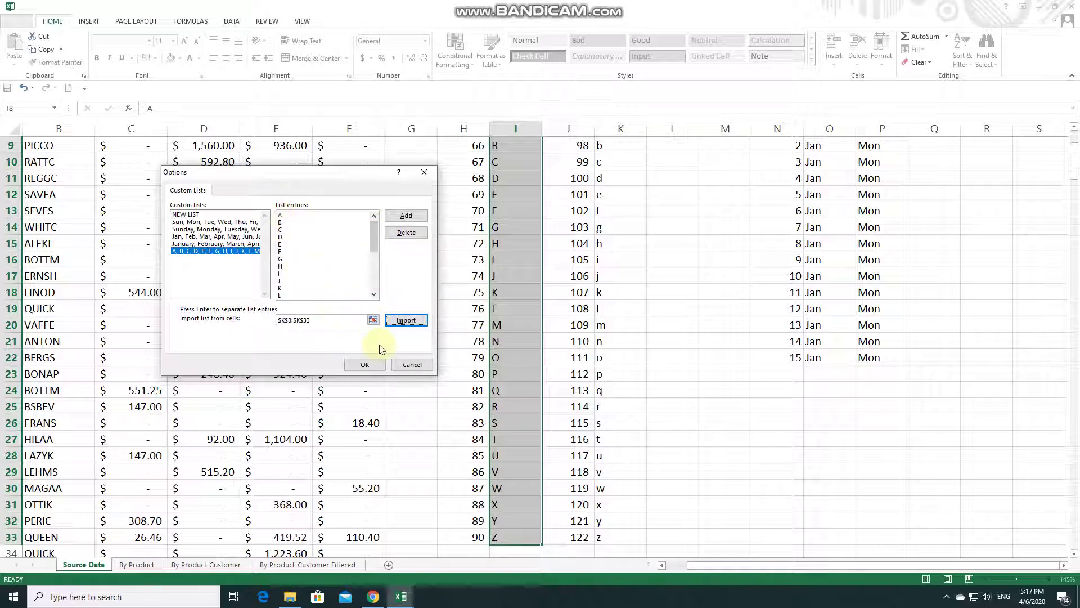
pyautogui.click(200, 243)
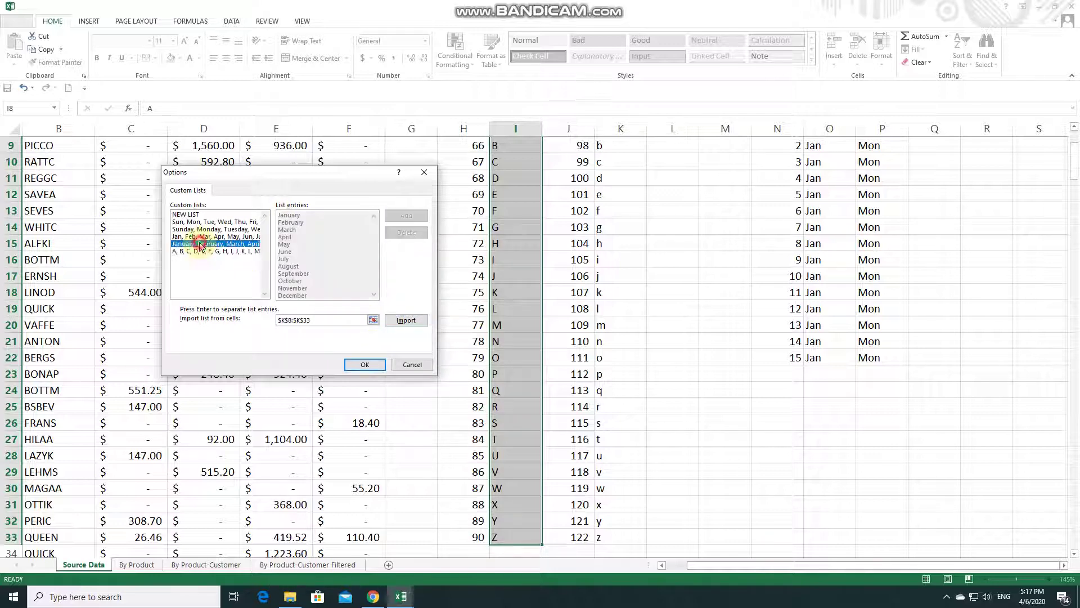
pyautogui.click(199, 252)
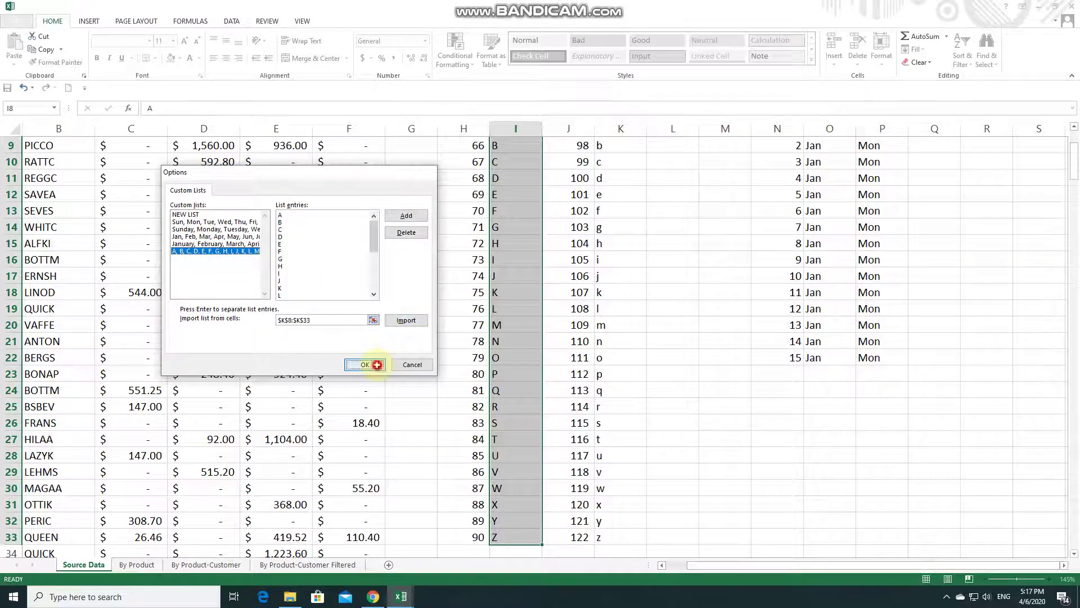
pyautogui.click(365, 364)
pyautogui.click(715, 472)
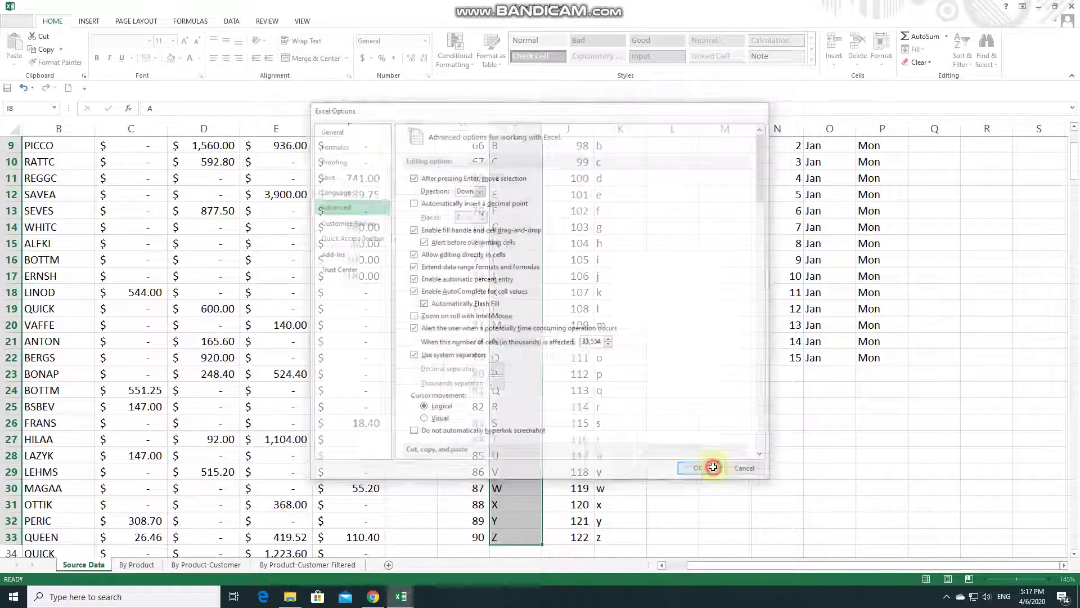
pyautogui.click(675, 292)
pyautogui.scroll(3, 698, 290)
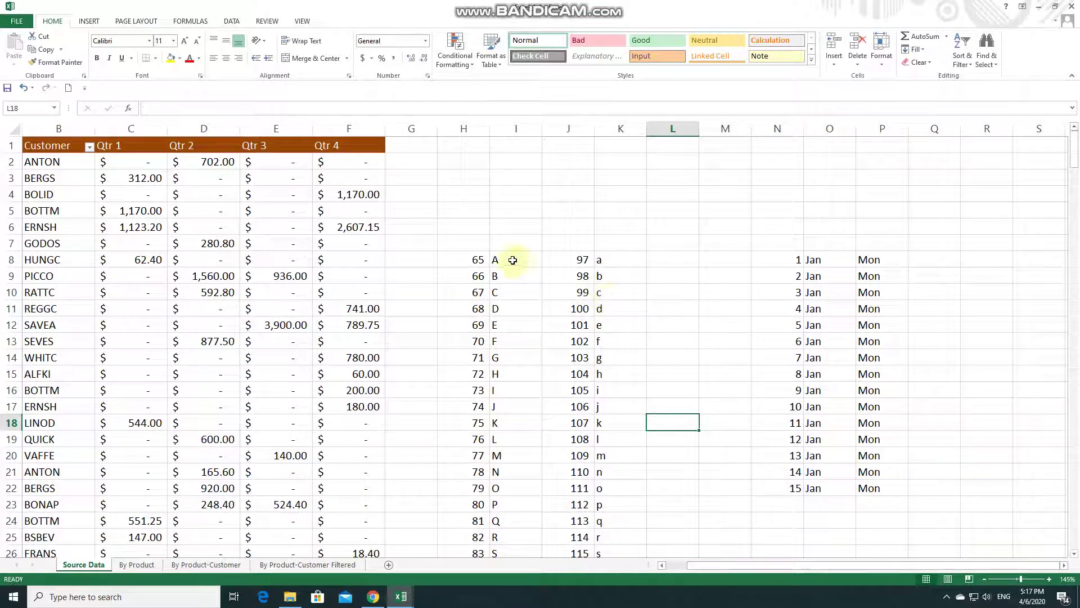
pyautogui.moveTo(473, 259); pyautogui.dragTo(870, 456)
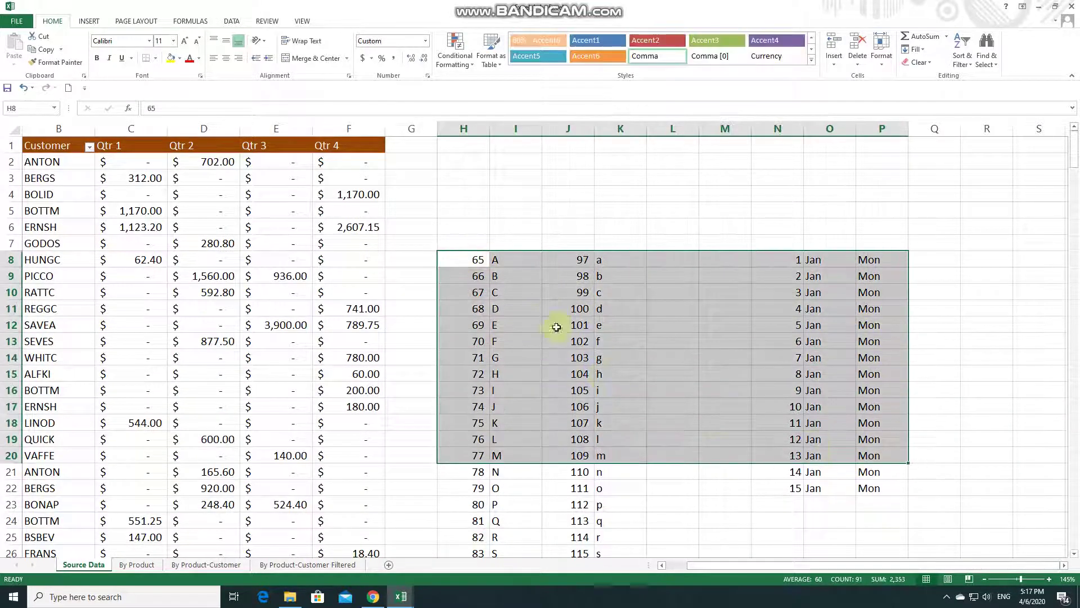
pyautogui.click(549, 212)
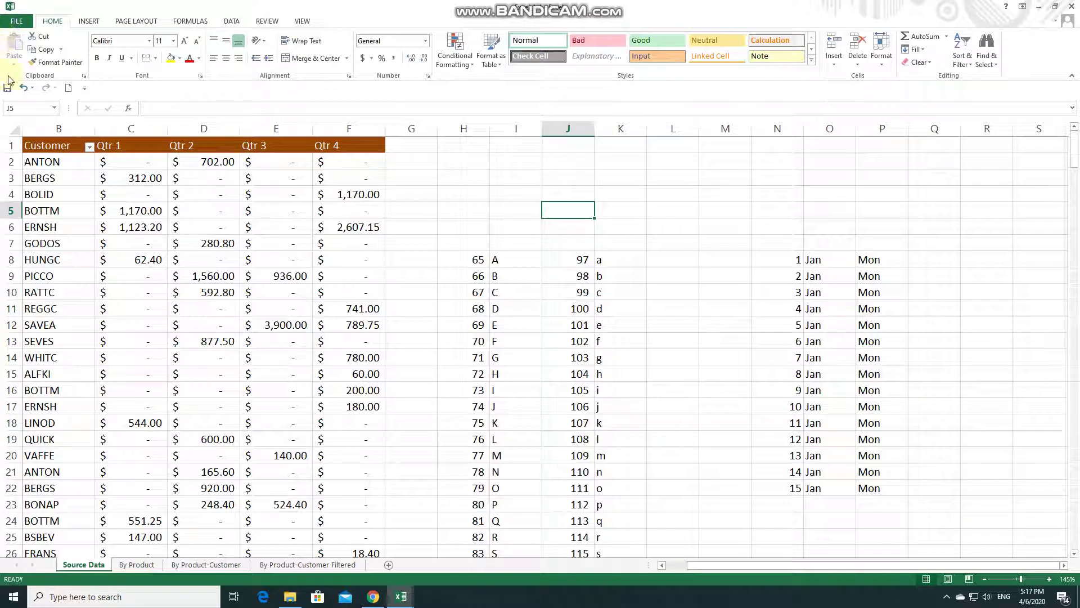
# Create a new blank workbook
pyautogui.click(68, 87)
pyautogui.click(586, 294)
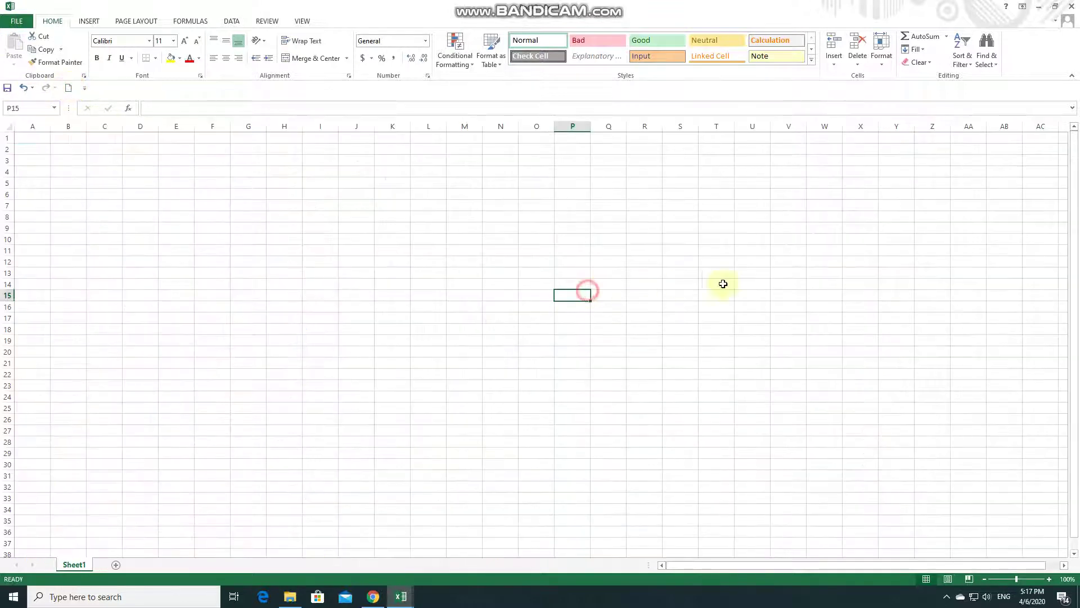
pyautogui.click(752, 285)
pyautogui.click(490, 283)
pyautogui.click(254, 271)
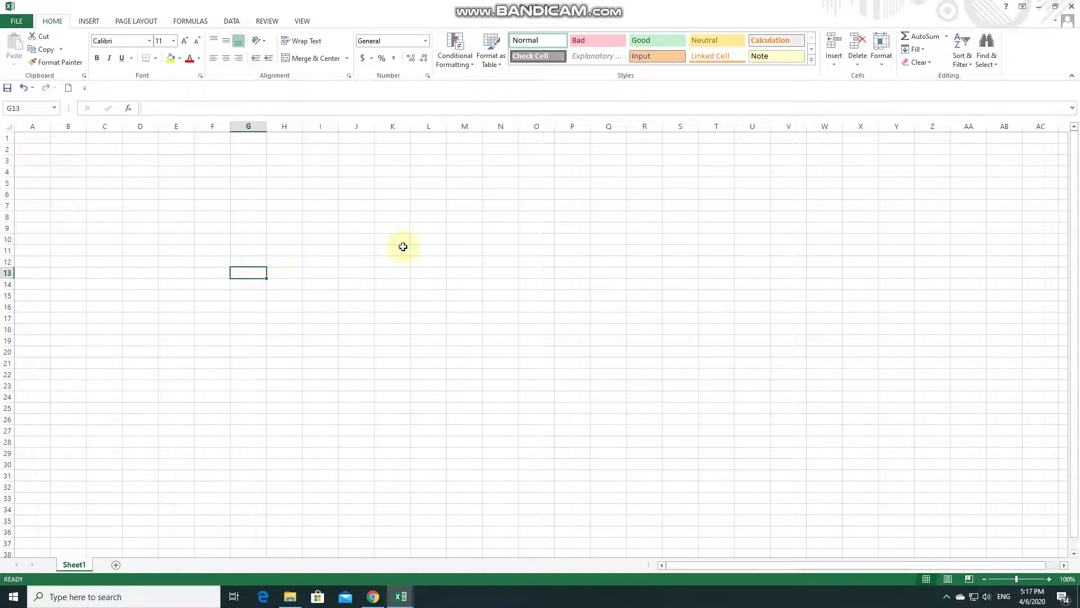
pyautogui.keyDown('ctrl'); pyautogui.scroll(5, 403, 247); pyautogui.keyUp('ctrl')
# Enter a, b and c in G4:G6 and fill the lowercase series down to G16
pyautogui.click(440, 207)
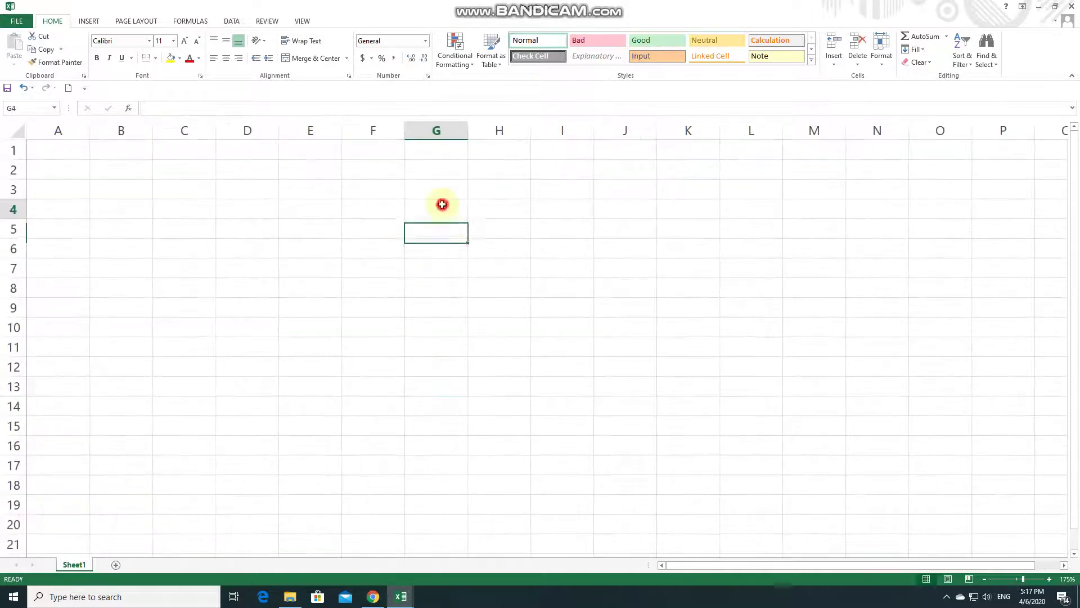
pyautogui.write('a')
pyautogui.press('Return')
pyautogui.write('b')
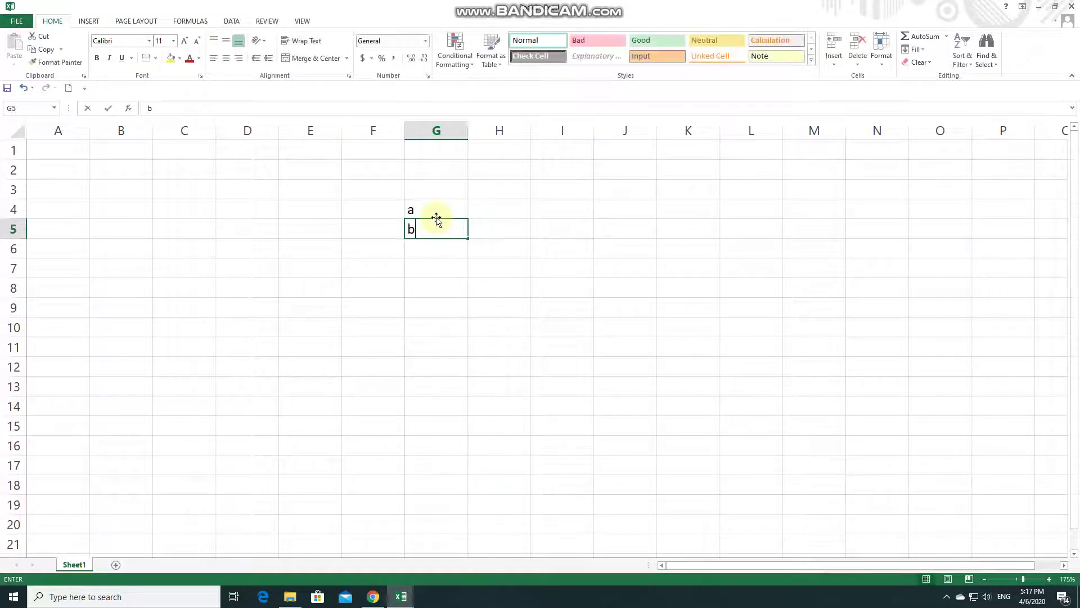
pyautogui.press('Return')
pyautogui.write('c')
pyautogui.press('Return')
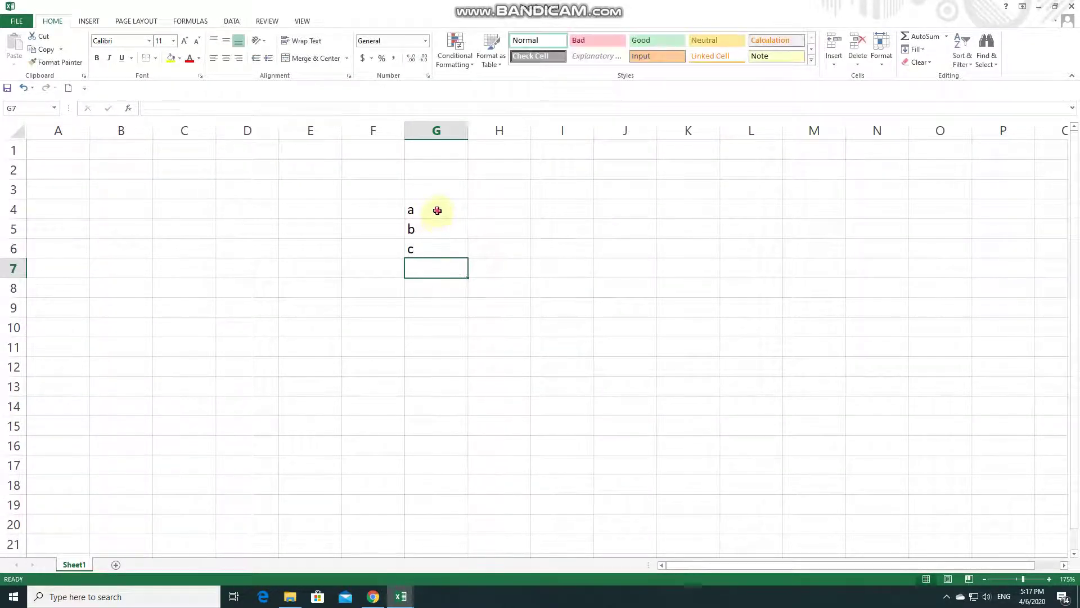
pyautogui.moveTo(437, 210); pyautogui.dragTo(489, 452)
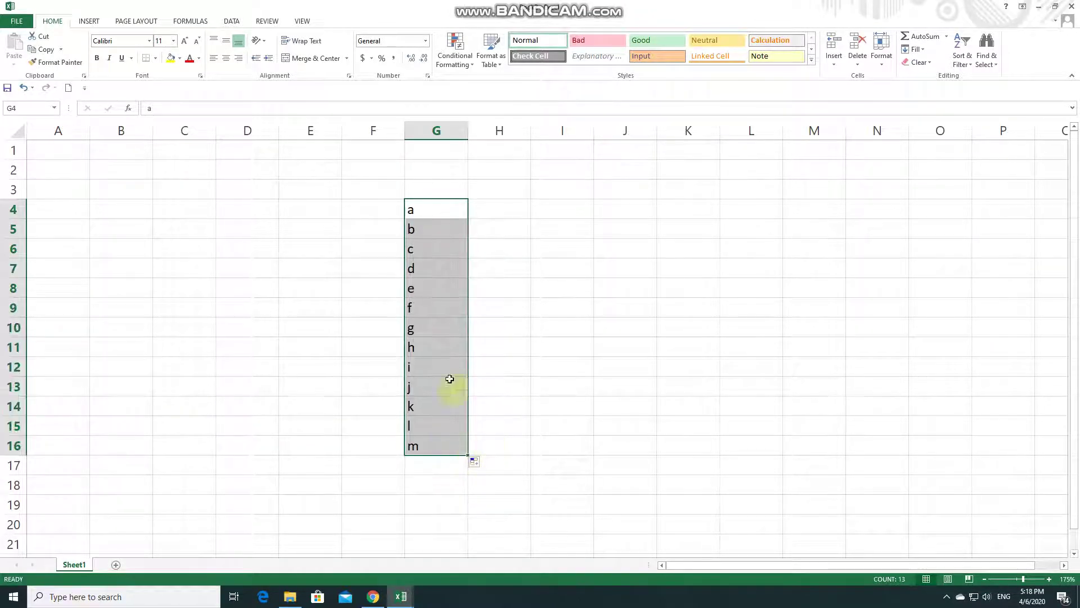
# Enter A, B and C in H4:H6 and fill the uppercase series down to H16
pyautogui.click(524, 209)
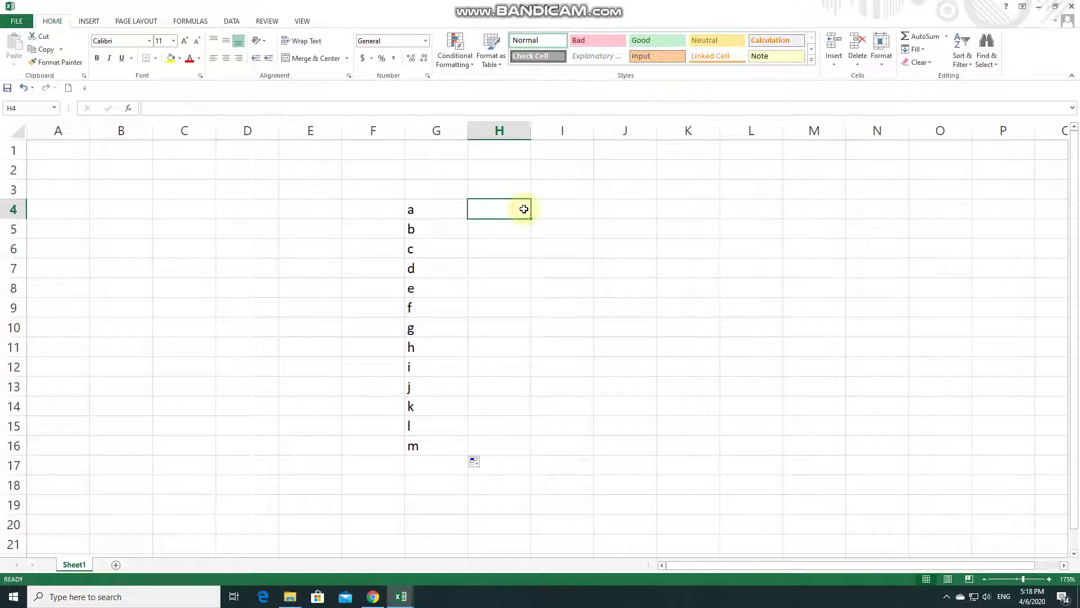
pyautogui.write('A')
pyautogui.press('Return')
pyautogui.write('B')
pyautogui.press('Return')
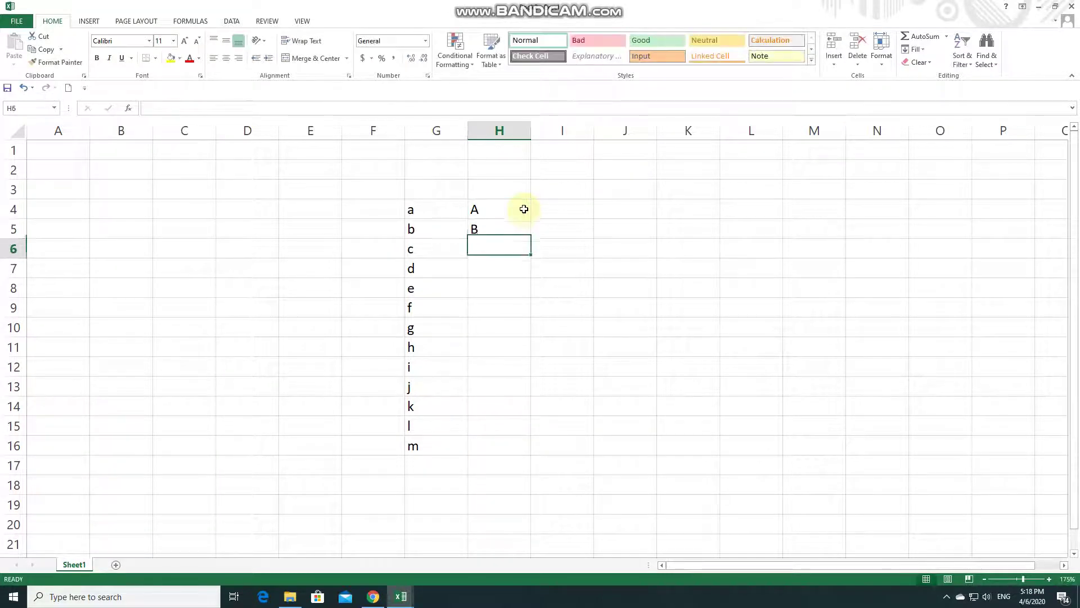
pyautogui.write('C')
pyautogui.press('Return')
pyautogui.moveTo(496, 201); pyautogui.dragTo(525, 457)
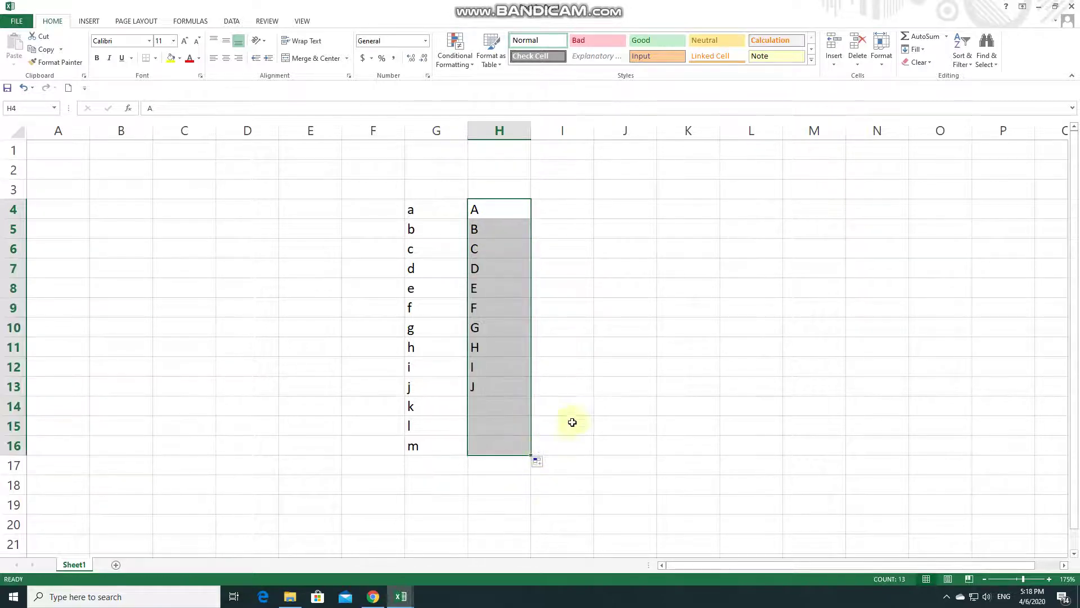
pyautogui.click(552, 347)
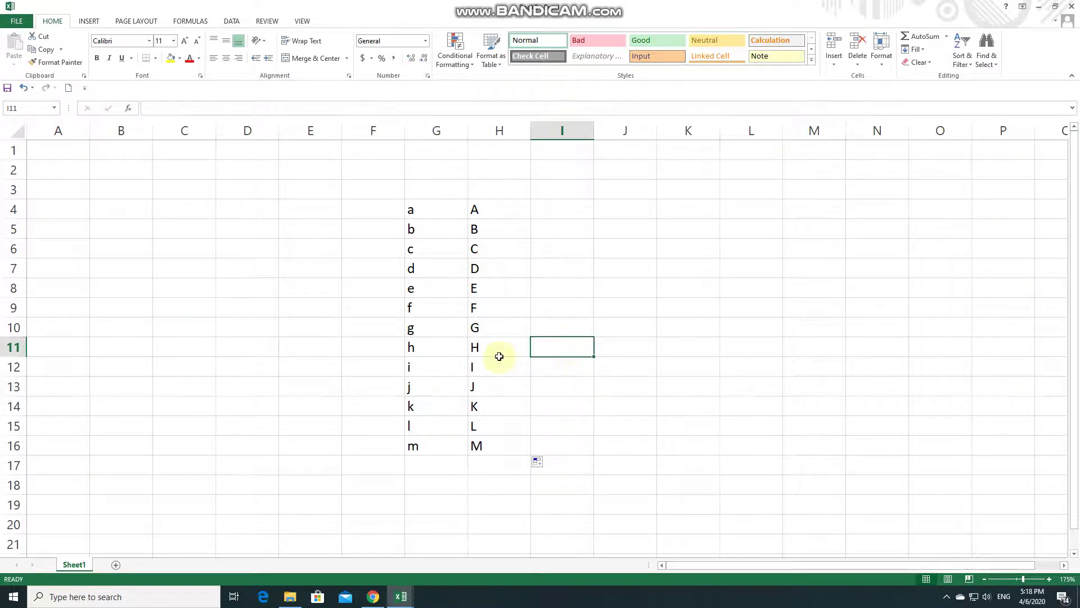